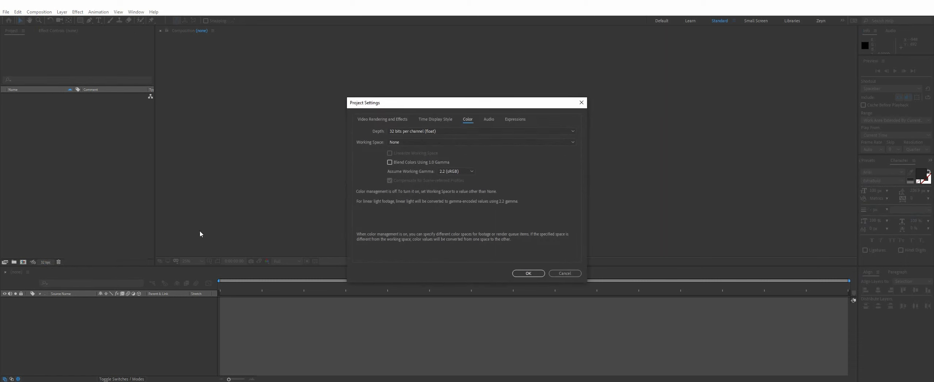
Set the project's color depth to 16 bits per channel
left_click(411, 132)
left_click(413, 147)
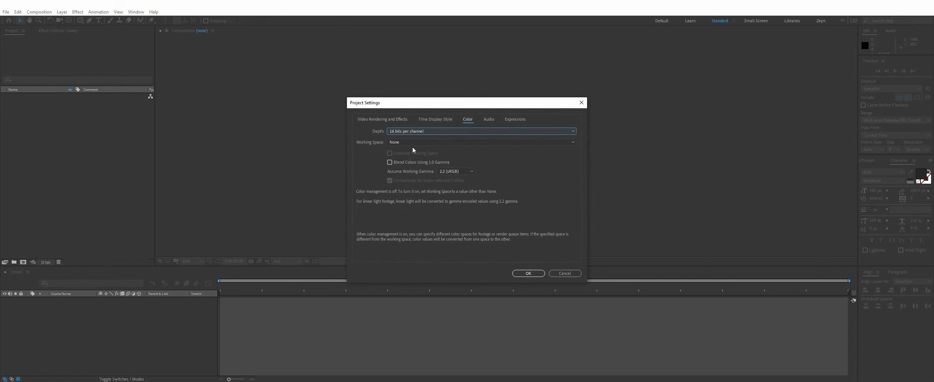
left_click(528, 273)
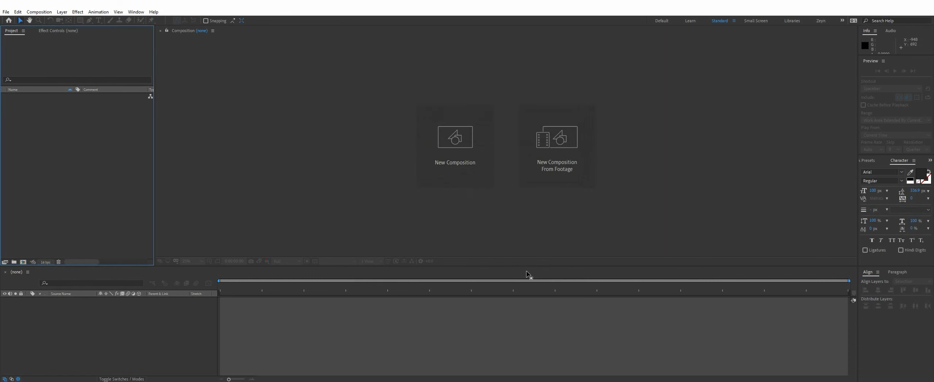
Create a 1920 x 1080 composition named Screen at 30 fps lasting 10 seconds, with preview resolution set to Quarter
left_click(456, 156)
type("Screen")
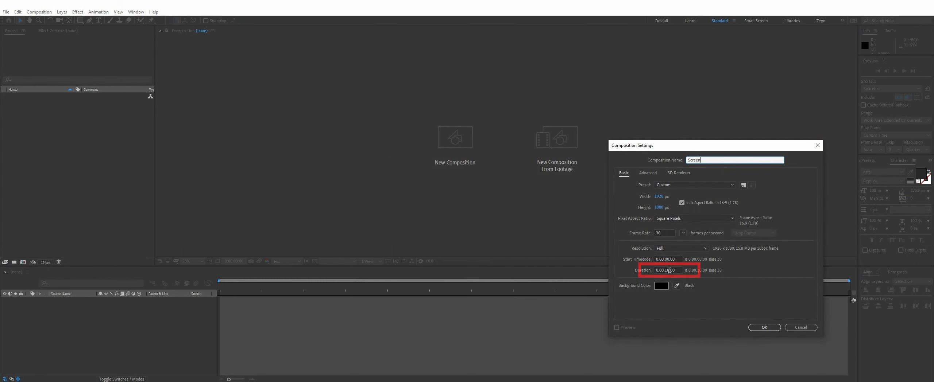
left_click_drag(670, 232, 629, 235)
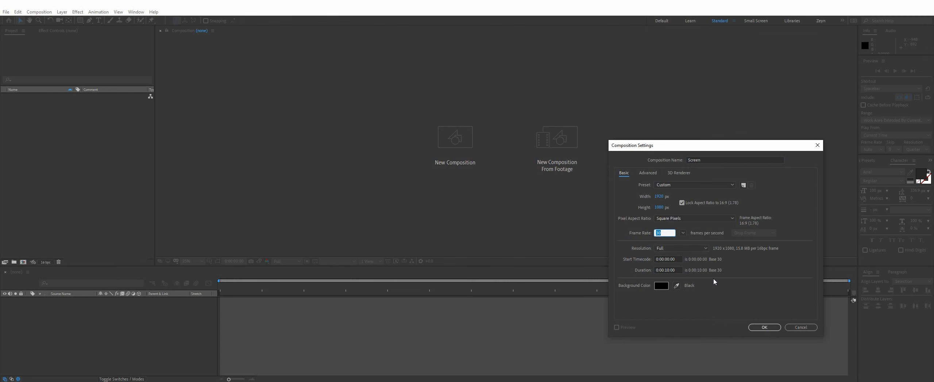
left_click(770, 327)
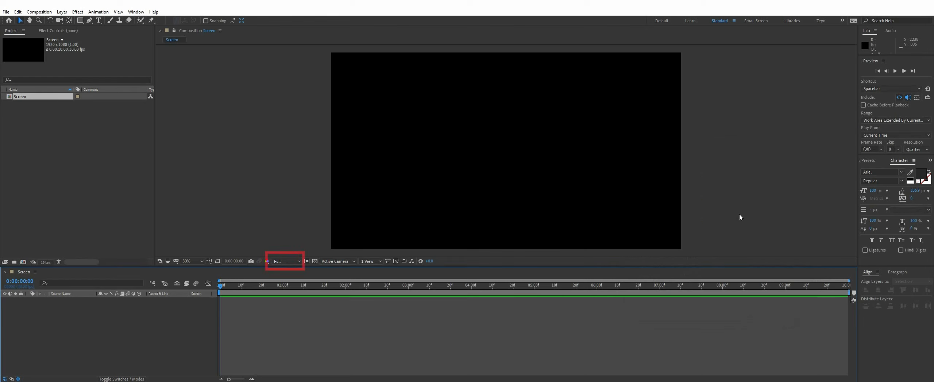
left_click(287, 261)
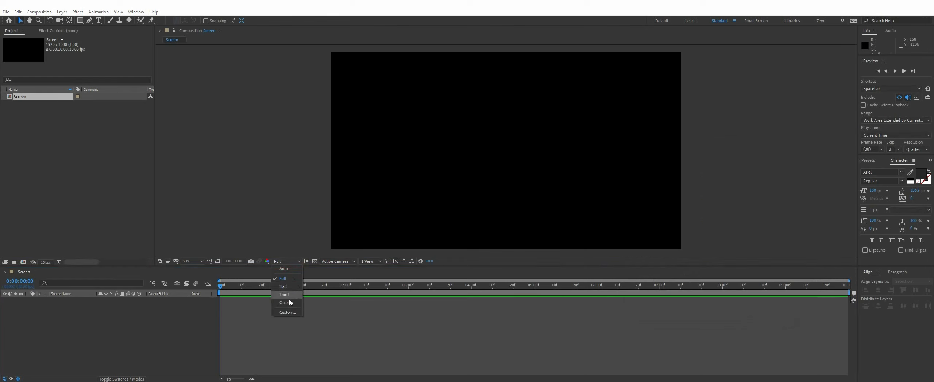
left_click(286, 303)
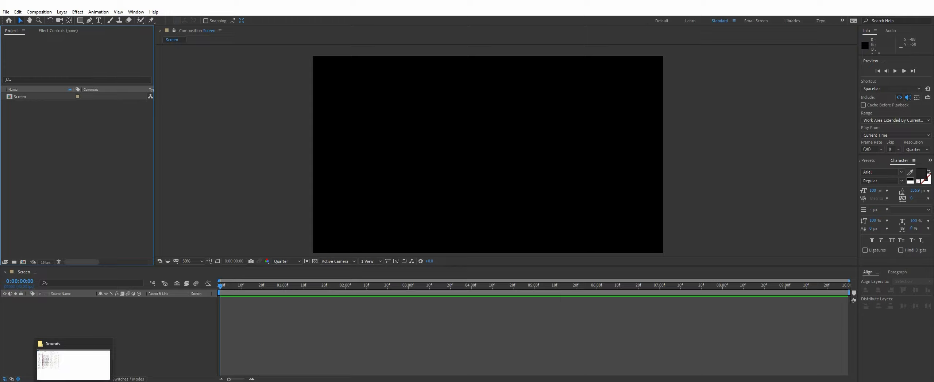
Import the headphone image Daco_259640.png from the assets folder and add it to the Screen composition
left_click(75, 379)
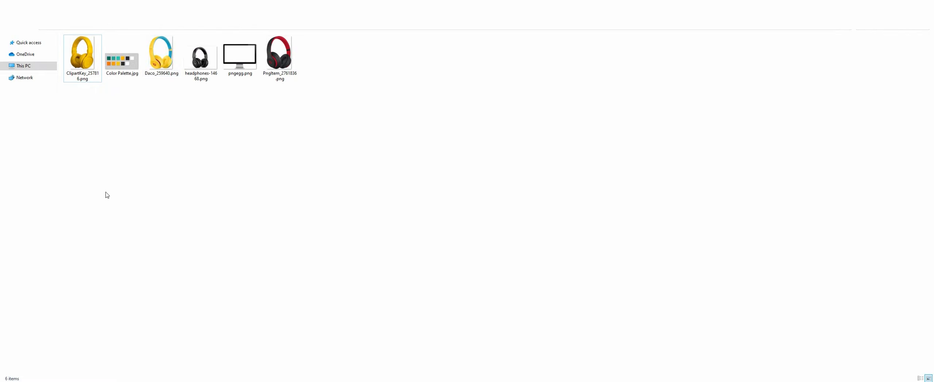
left_click(158, 57)
left_click_drag(166, 53, 98, 175)
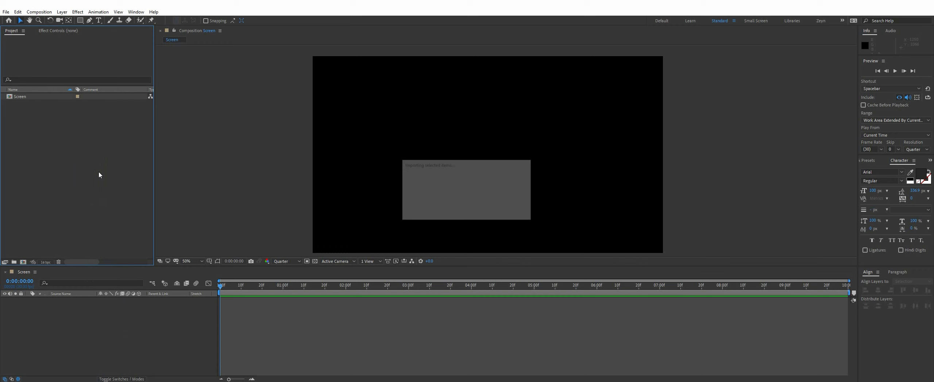
left_click_drag(30, 97, 135, 303)
Set the preview resolution to Half and position the headphone image near the centre of the frame
left_click(298, 262)
left_click(293, 286)
left_click_drag(459, 186, 492, 190)
left_click_drag(492, 190, 500, 203)
left_click(69, 319)
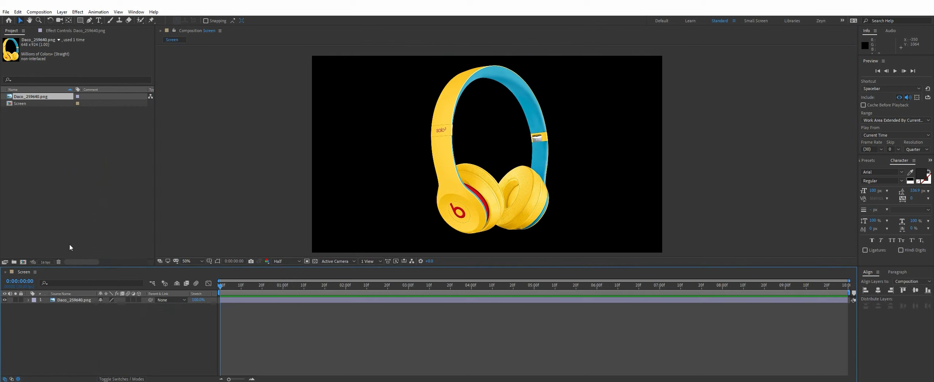
Add a white rectangle shape layer that fills the whole composition frame
left_click(81, 21)
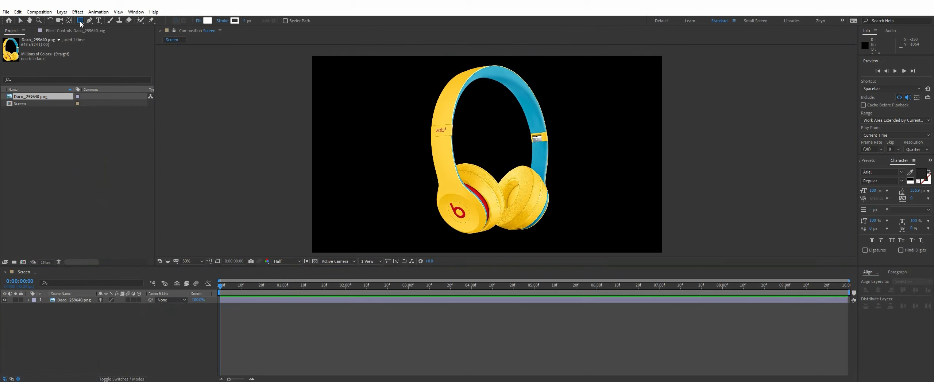
double_click(81, 20)
left_click_drag(80, 20, 99, 24)
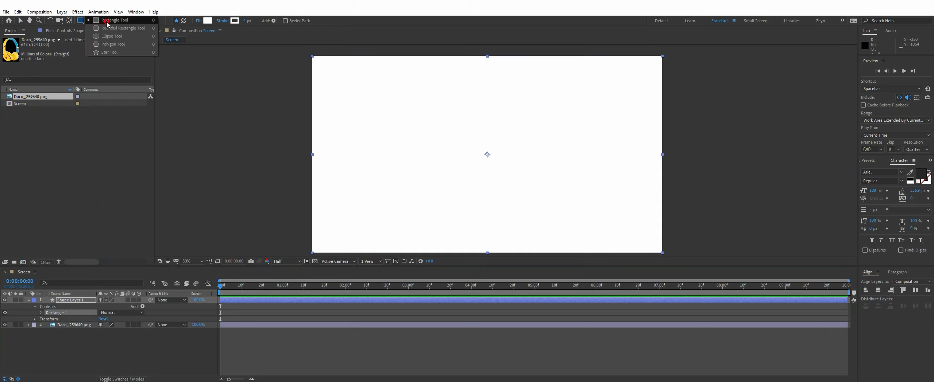
left_click(107, 22)
left_click(50, 360)
Set the rectangle's stroke to None and move its layer below the headphone image layer
left_click(69, 301)
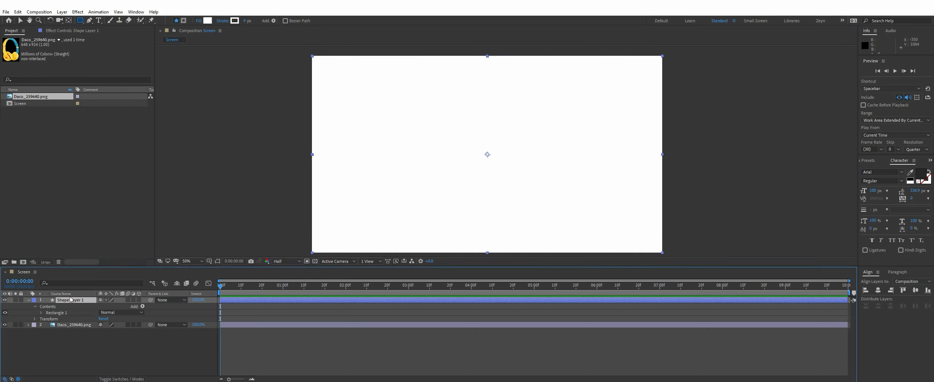
left_click(223, 21)
left_click(430, 175)
left_click(454, 217)
left_click_drag(61, 303, 83, 325)
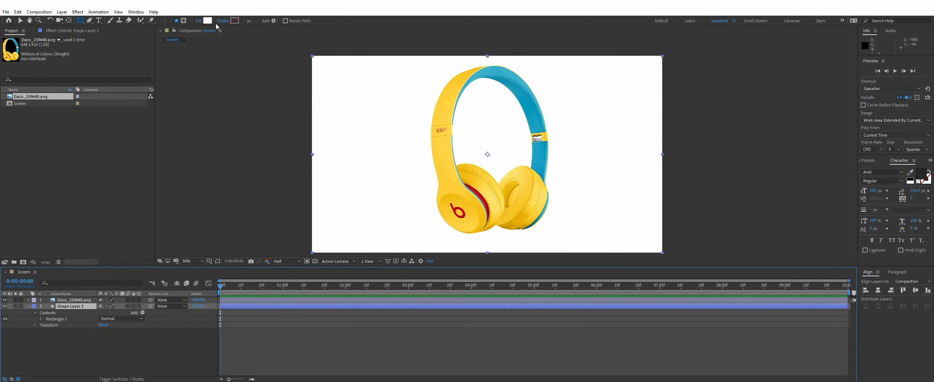
Fill the full-frame rectangle with the blue sampled from the inside of the headphone band
left_click(207, 22)
left_click(499, 269)
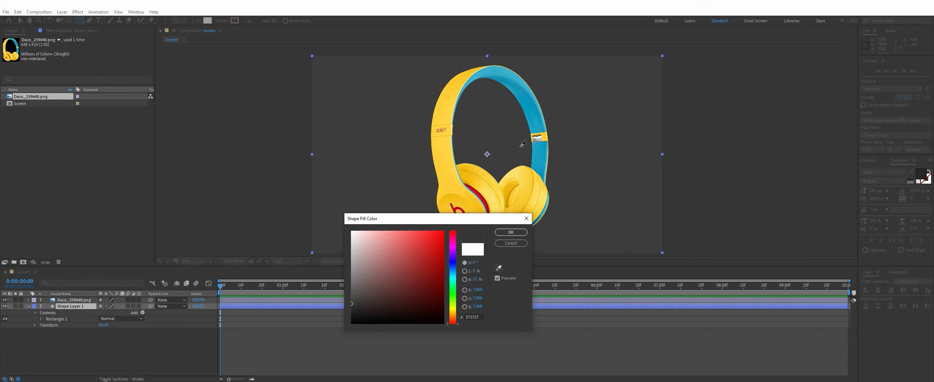
left_click(531, 109)
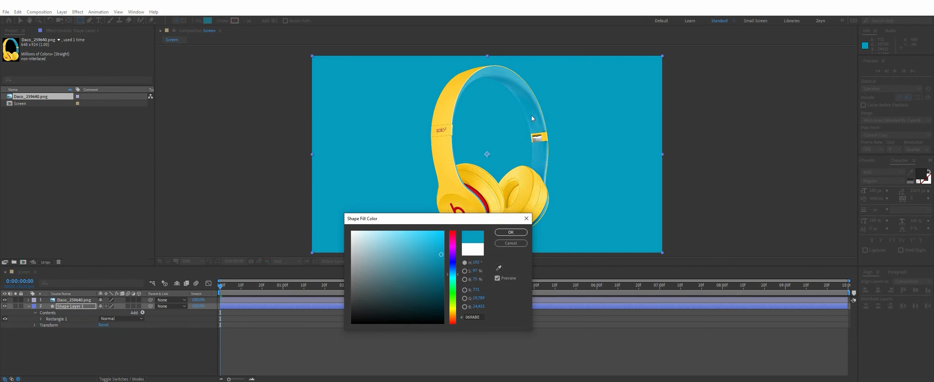
left_click(509, 233)
Rename the blue rectangle layer as BG
left_click(28, 306)
key("Return")
type("BG")
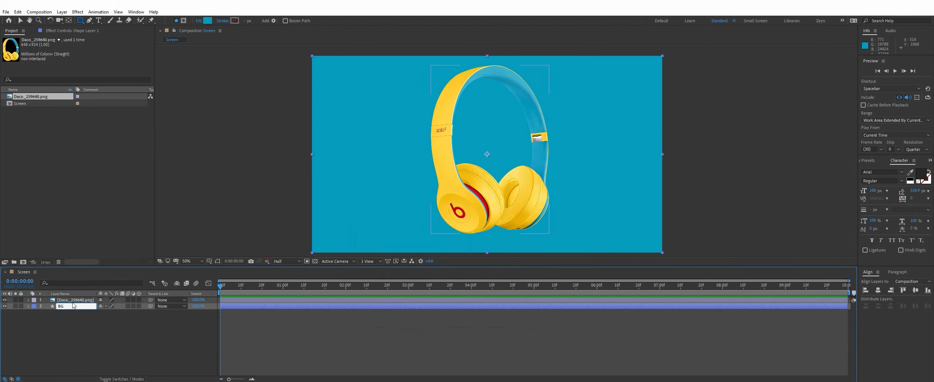
left_click(64, 324)
Draw a closed S-curved shape with the Pen tool, covering the frame's left side and extending beyond its edges
key("g")
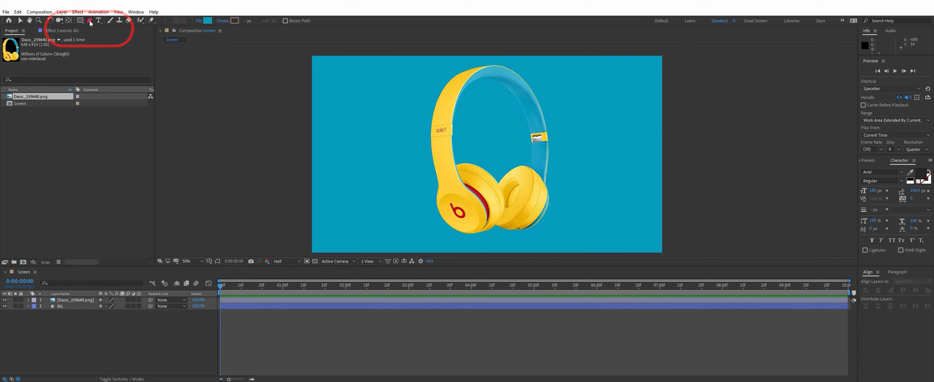
key("comma")
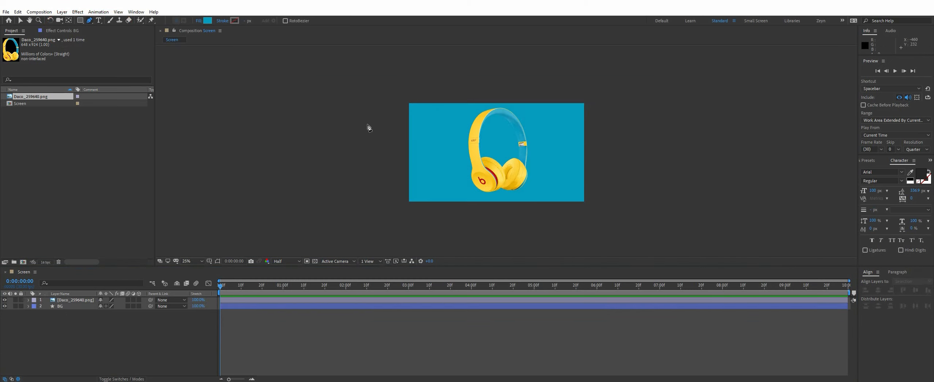
left_click(417, 68)
left_click(336, 231)
left_click(471, 232)
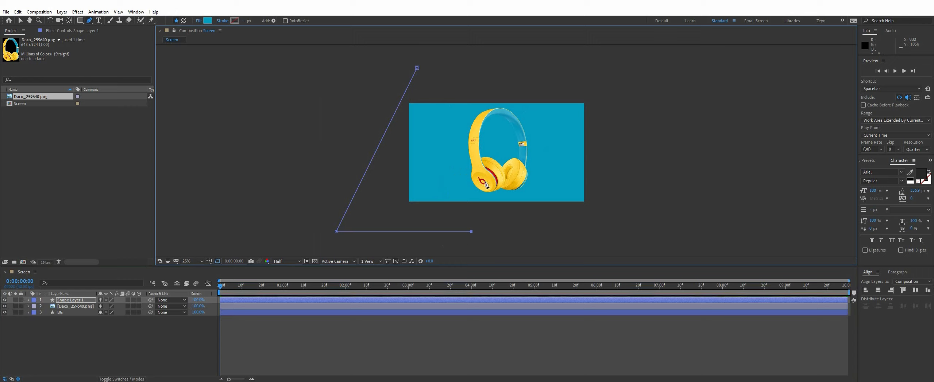
left_click(509, 165)
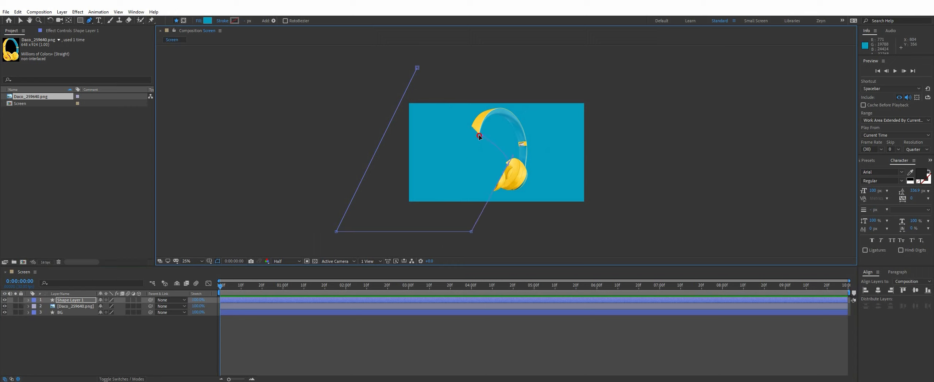
left_click_drag(471, 155, 494, 135)
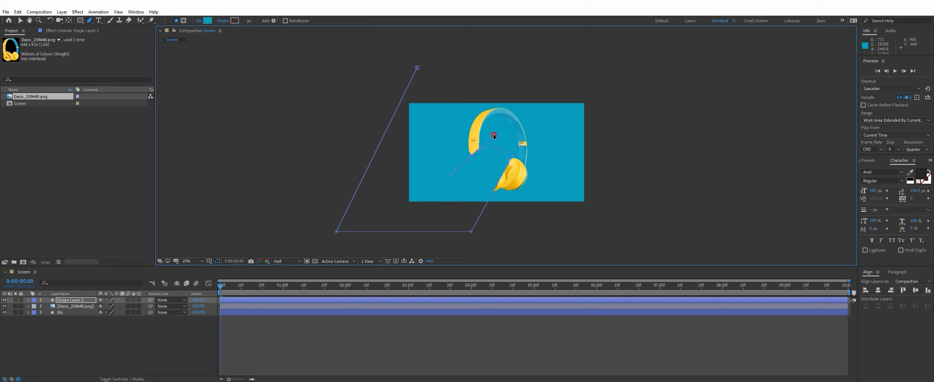
left_click(480, 79)
left_click_drag(481, 82, 487, 68)
left_click(417, 68)
Fill the curved shape with the yellow sampled from the headphone's ear cushion
left_click(221, 23)
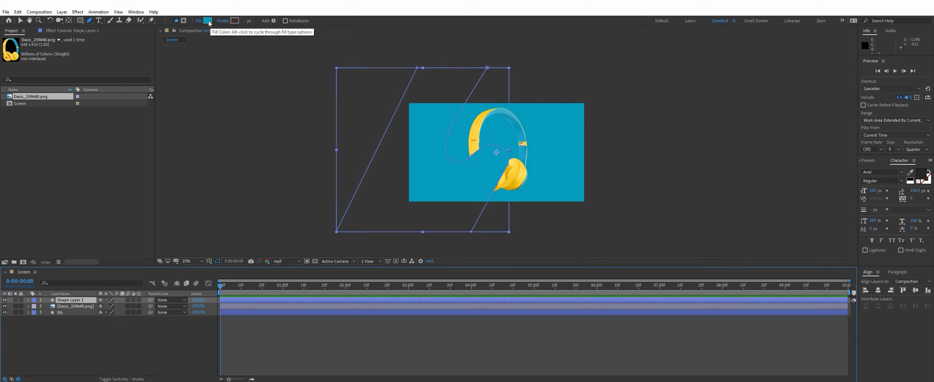
left_click(207, 21)
left_click(499, 269)
left_click(518, 167)
left_click(510, 233)
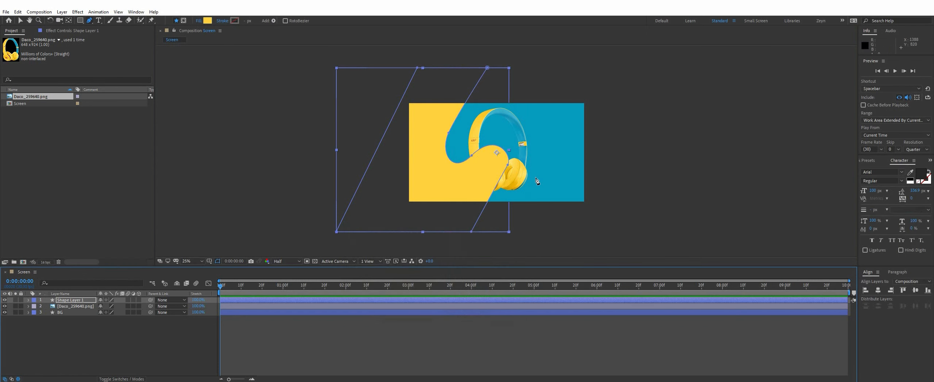
Move the yellow shape layer between the headphone image and BG, and rename it as BG Shape
key("period")
left_click_drag(70, 301, 75, 310)
key("v")
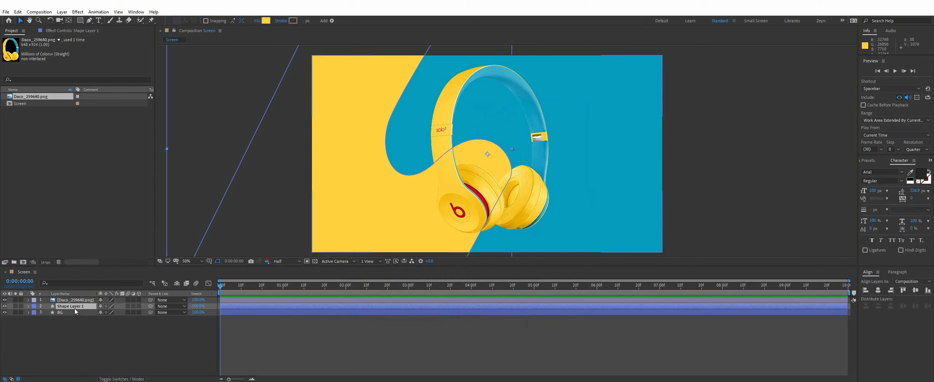
key("Return")
type("BG")
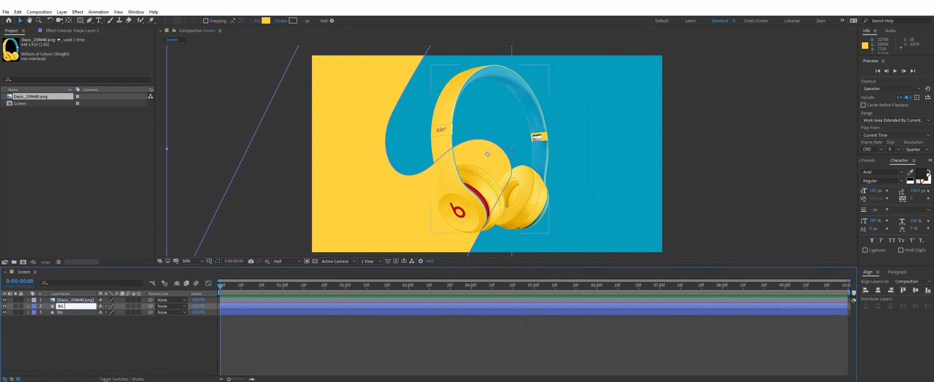
type(" Shape")
key("Return")
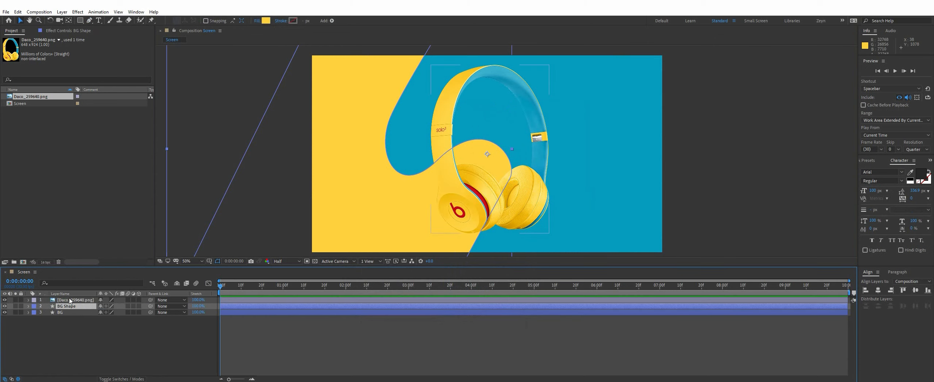
Hide the headphone layer and smooth the lower-right bulge of BG Shape by adjusting the points and handles of Path 1
left_click(4, 300)
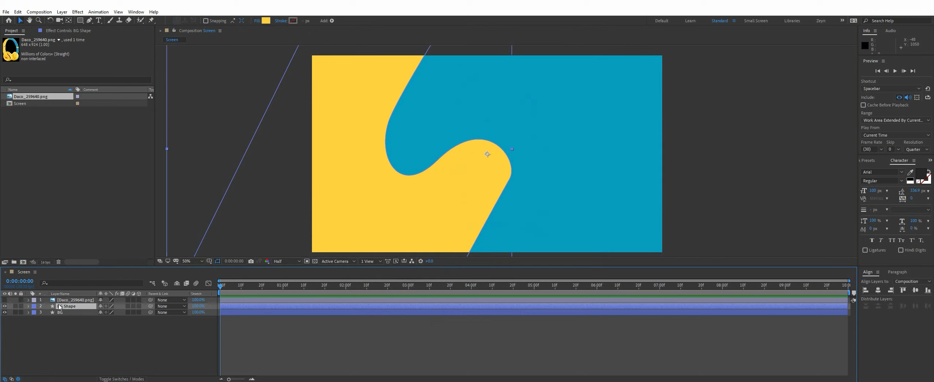
left_click(28, 307)
left_click(35, 312)
left_click(49, 320)
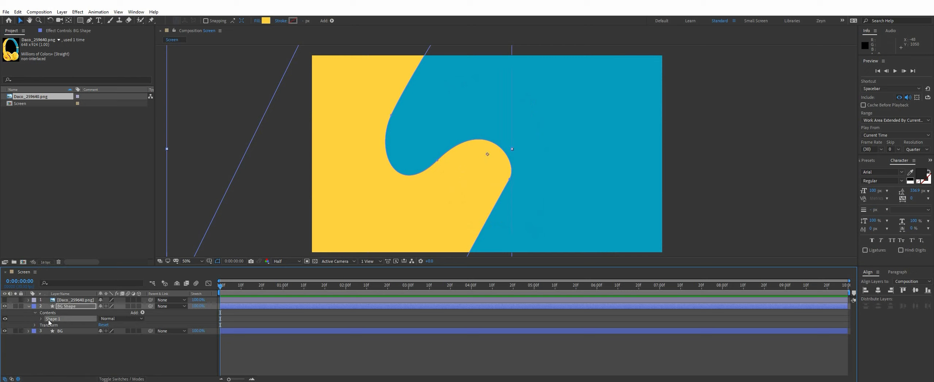
left_click(41, 319)
left_click(57, 325)
left_click(508, 181)
left_click_drag(509, 181, 513, 185)
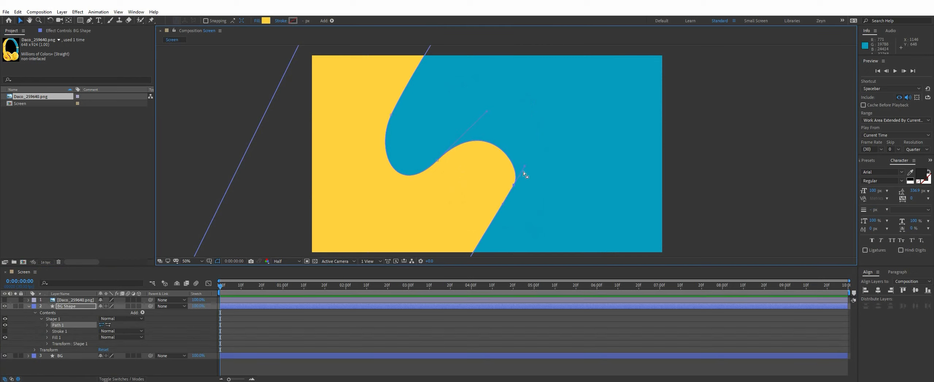
mouse_move(514, 184)
left_mouse_down()
mouse_move(500, 201)
mouse_move(517, 177)
left_mouse_up()
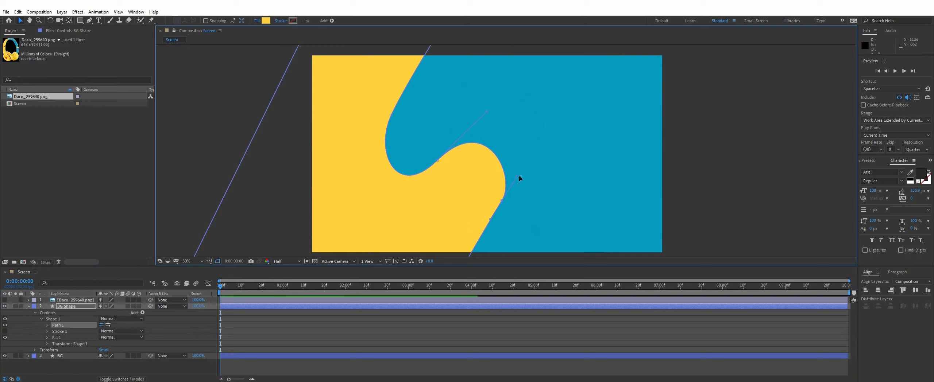
left_click(738, 150)
left_click(723, 177)
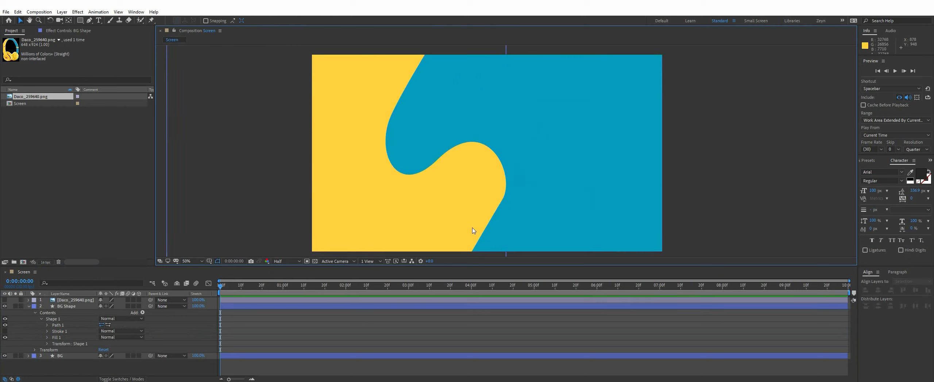
Shift the yellow BG Shape slightly to the right within the frame
key("comma")
key("comma")
key("comma")
key("comma")
key("period")
key("period")
key("period")
key("period")
left_click(472, 181)
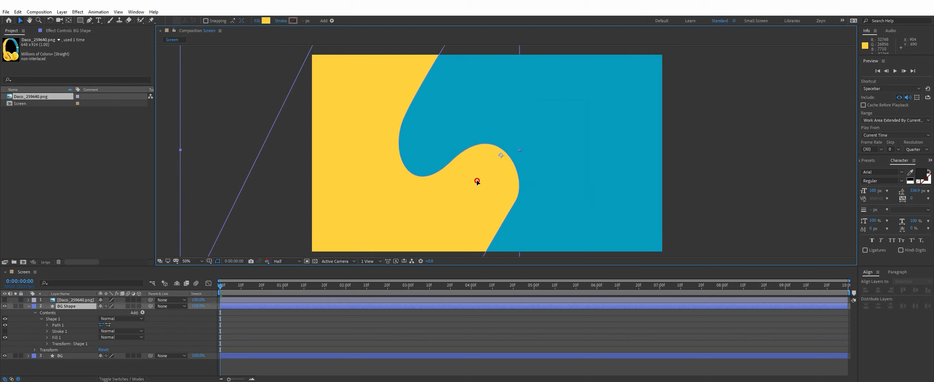
mouse_move(519, 205)
left_mouse_down()
mouse_move(518, 166)
mouse_move(517, 194)
left_mouse_up()
Apply a Drop Shadow effect to BG Shape and raise the shadow distance to about 100
left_click(866, 163)
left_click(880, 169)
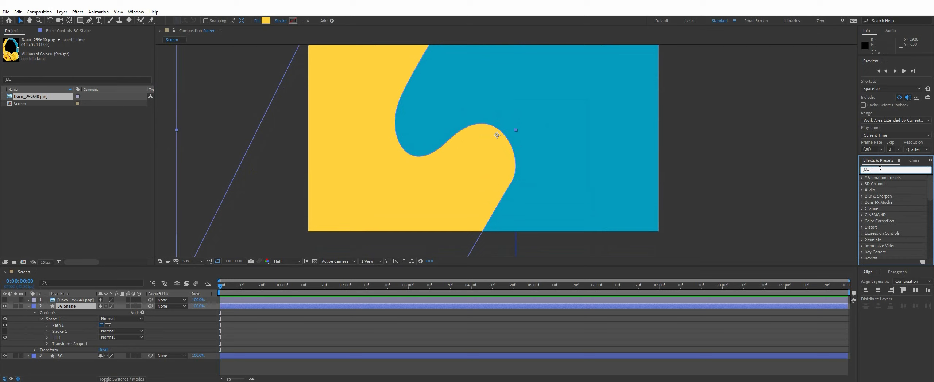
type("drop")
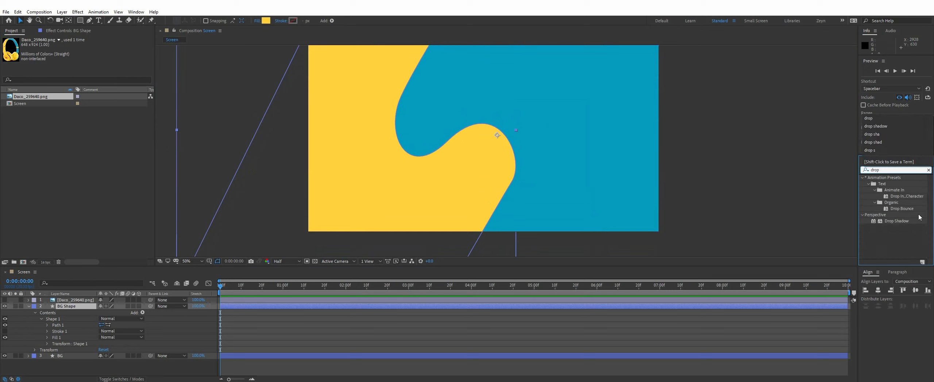
double_click(897, 222)
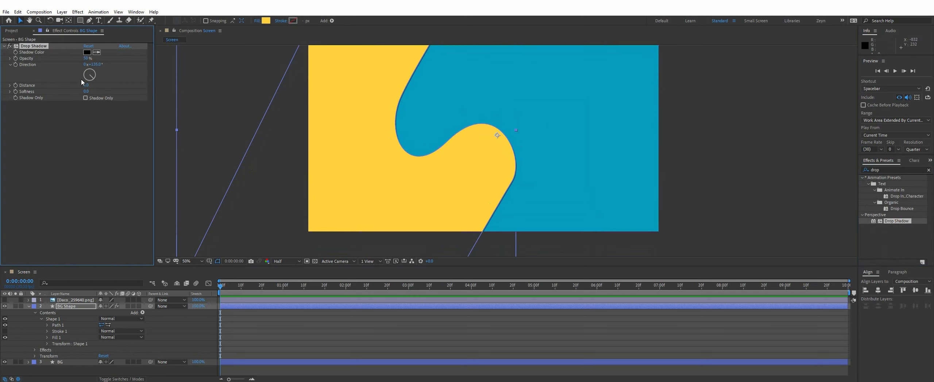
left_click_drag(85, 85, 131, 93)
scroll(505, 157, "down", 2)
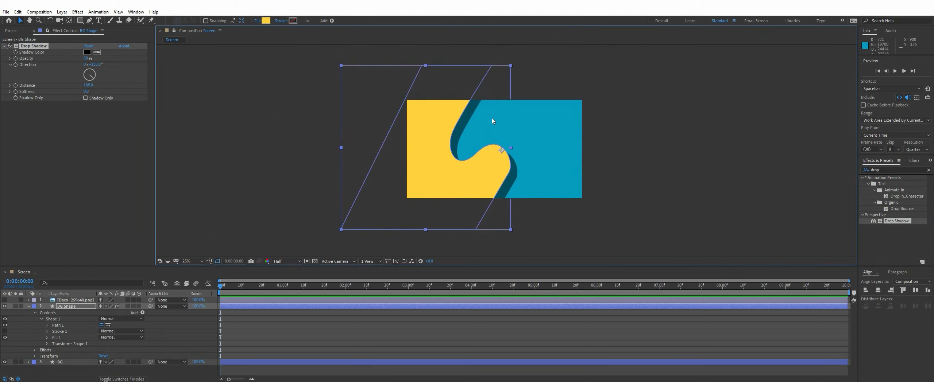
left_click(665, 173)
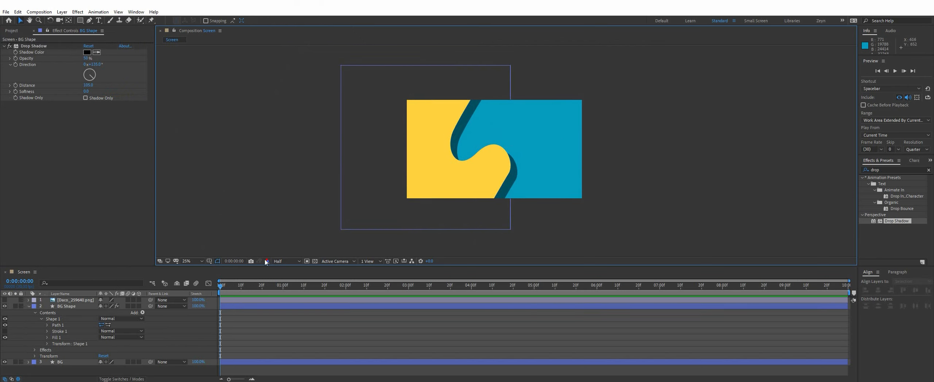
Reshape the S-curve of BG Shape's Path 1, moving its edge points outward and adjusting the middle handles for a smoother bulge
left_click(57, 325)
scroll(506, 151, "up", 2)
left_click_drag(402, 110, 375, 153)
scroll(438, 141, "down", 2)
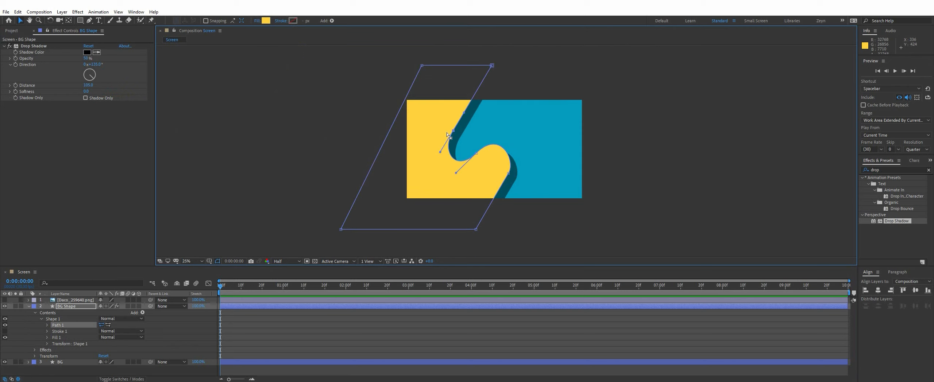
left_click_drag(476, 153, 453, 123)
left_click_drag(560, 242, 436, 31)
left_click_drag(454, 124, 465, 123)
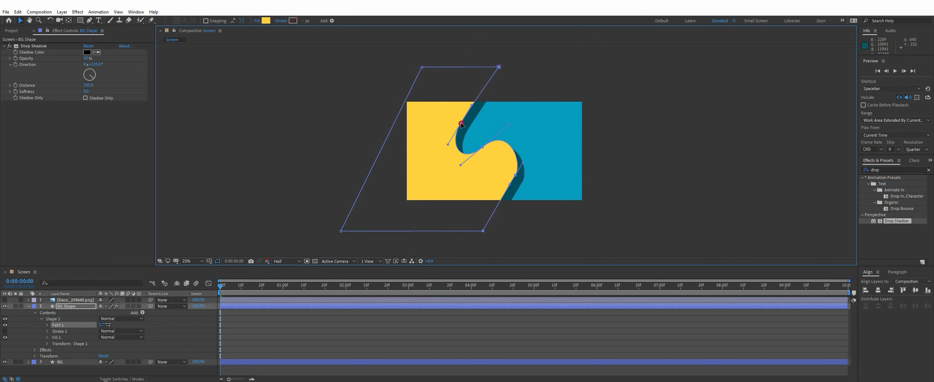
key("period")
left_click_drag(505, 104, 511, 105)
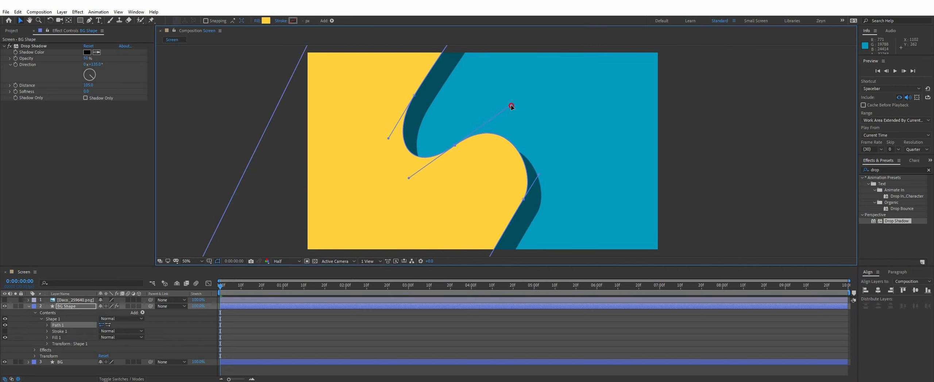
left_click(715, 169)
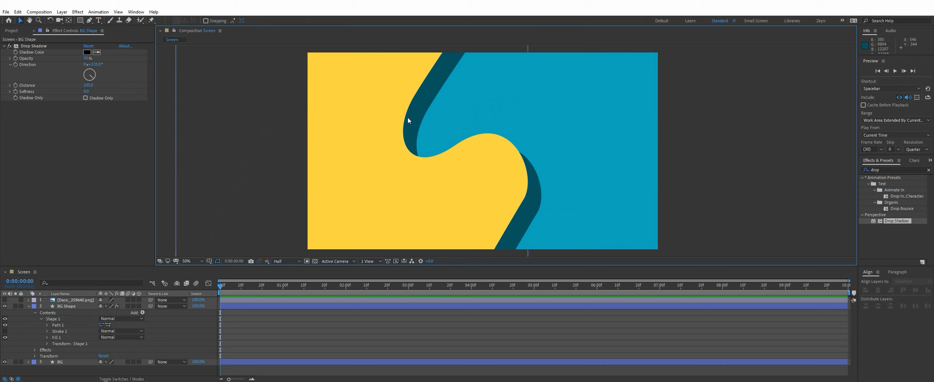
Change BG Shape's fill to a linear gradient running from the frame's lower-left corner to the curve's bulge
left_click(73, 307)
left_click(28, 306)
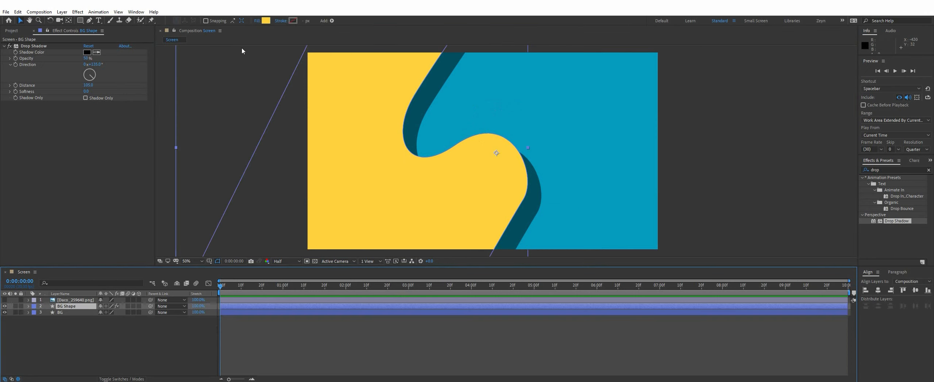
left_click(257, 21)
left_click(440, 175)
left_click(448, 175)
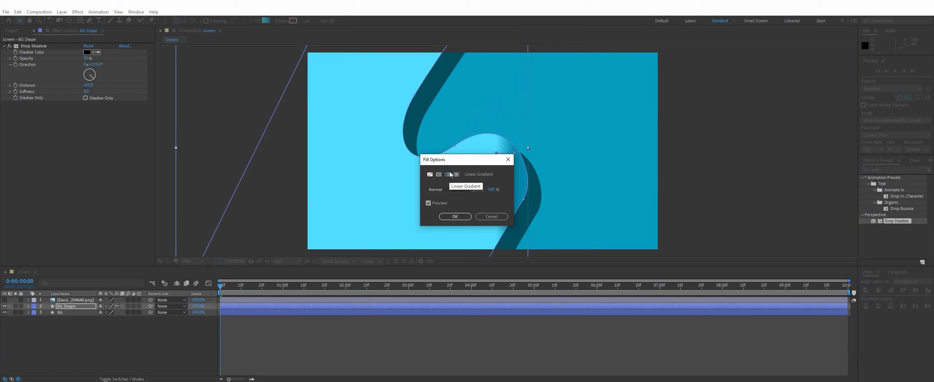
left_click_drag(492, 163, 768, 124)
left_click(751, 176)
left_click_drag(495, 154, 300, 225)
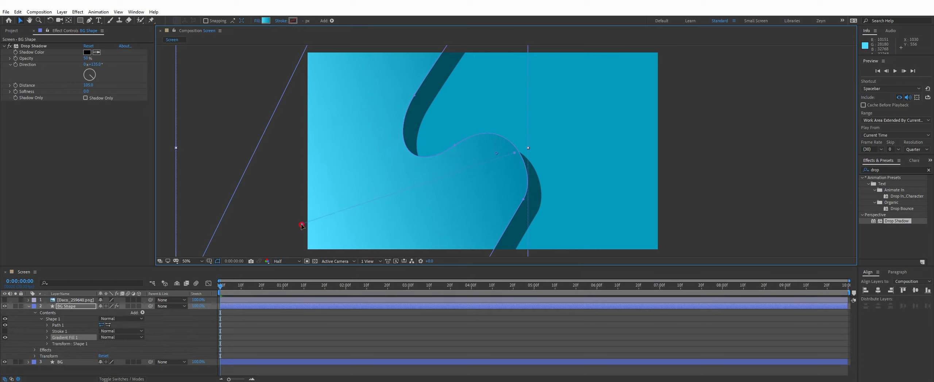
left_click_drag(514, 152, 489, 159)
left_click_drag(301, 224, 294, 242)
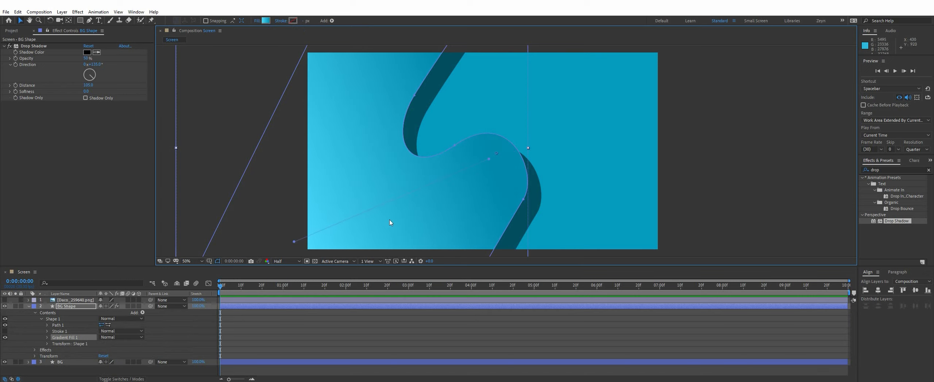
Set the BG Shape gradient's end color to FFD13C and its start color to the orange FFAF3C
left_click(72, 307)
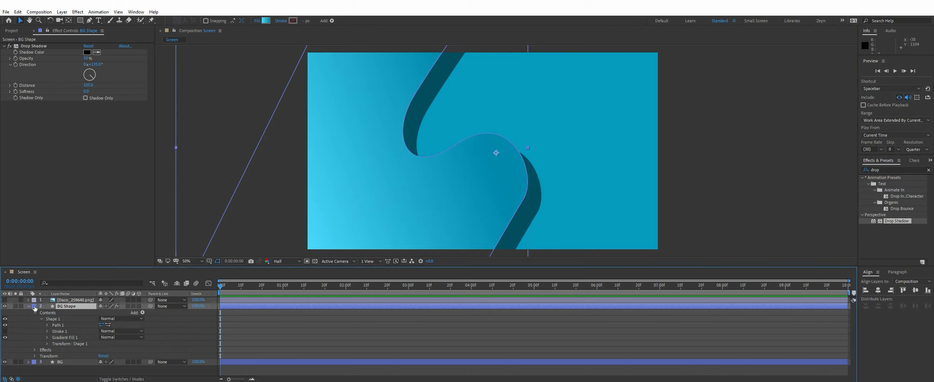
left_click(266, 21)
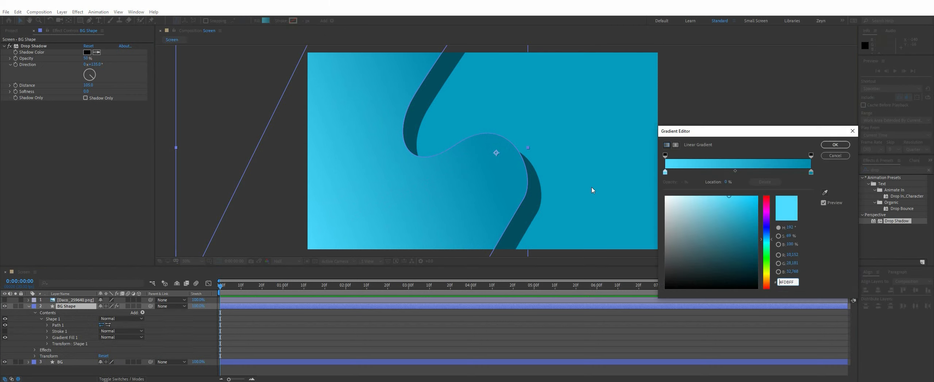
left_click(810, 172)
left_click(793, 282)
type("FFD13C")
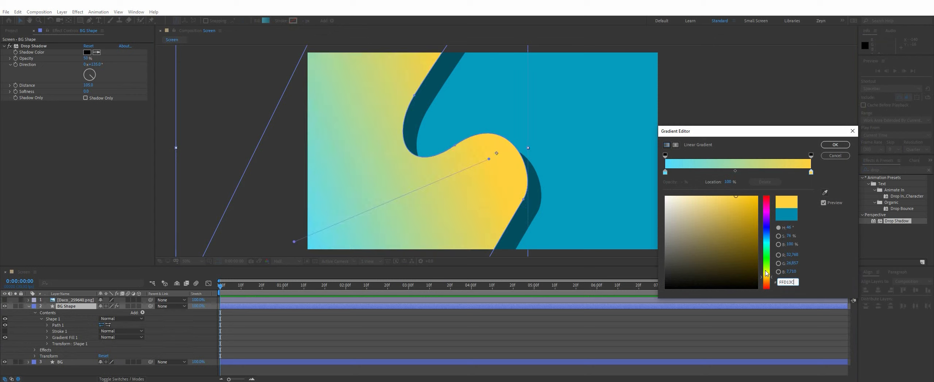
left_click(665, 172)
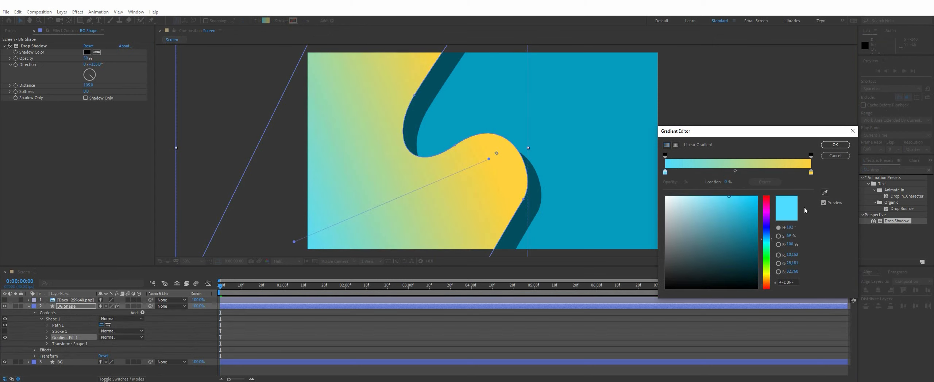
left_click(824, 193)
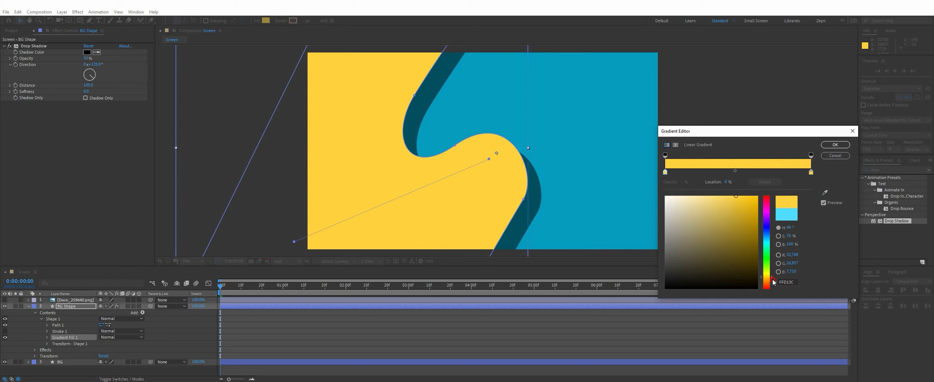
left_click_drag(773, 281, 773, 283)
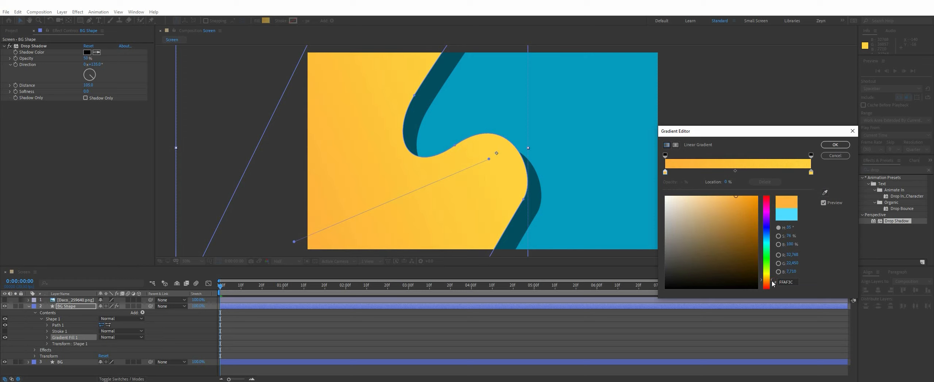
left_click(835, 145)
left_click(28, 306)
left_click(53, 328)
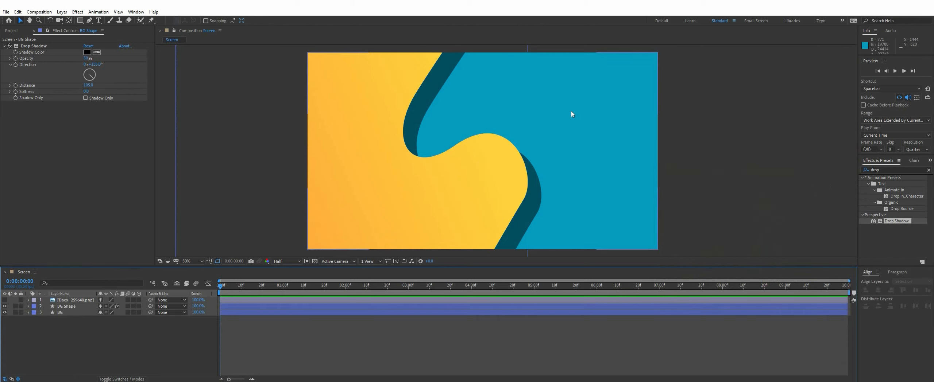
Refine BG Shape's Path 1 by pulling the lower-right edge slightly inward and adjusting the curve handles around the bulge
key("comma")
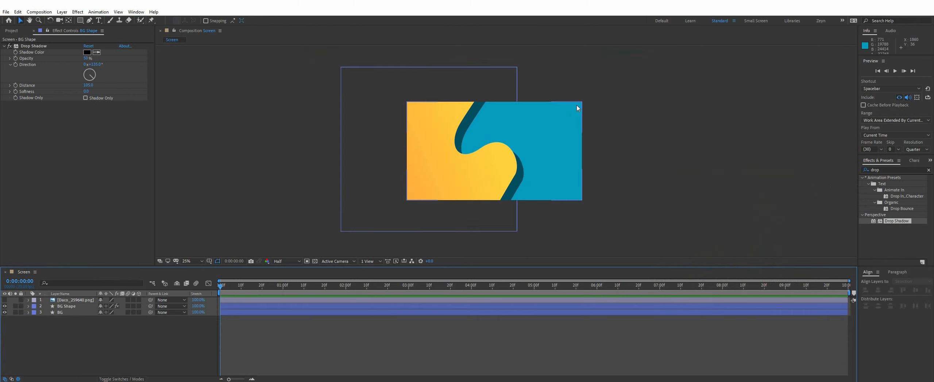
left_click(66, 306)
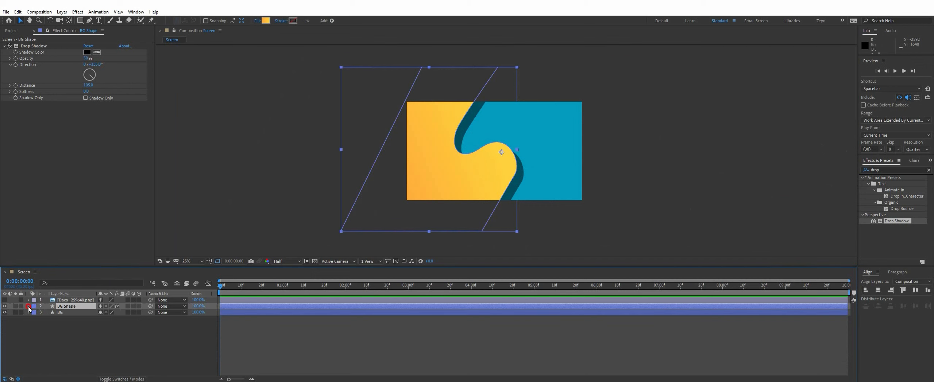
left_click(29, 307)
left_click(81, 325)
left_click_drag(529, 173, 450, 255)
left_click_drag(514, 175, 511, 175)
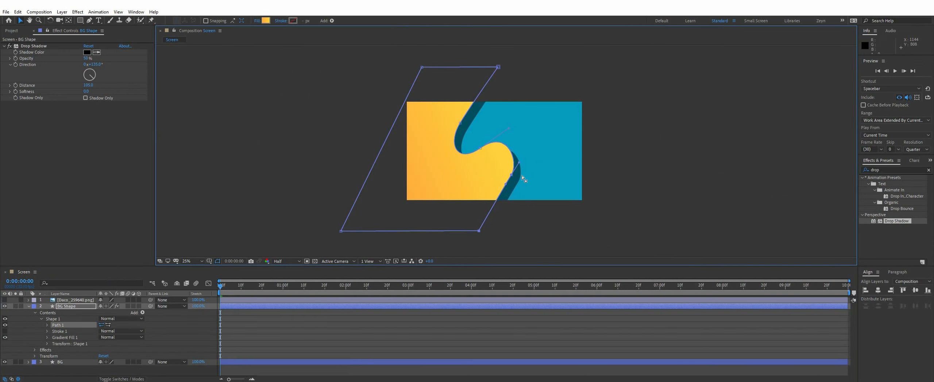
key("period")
left_click_drag(553, 133, 555, 125)
left_click_drag(531, 66, 524, 68)
scroll(517, 92, "up", 3)
left_click(792, 151)
key("comma")
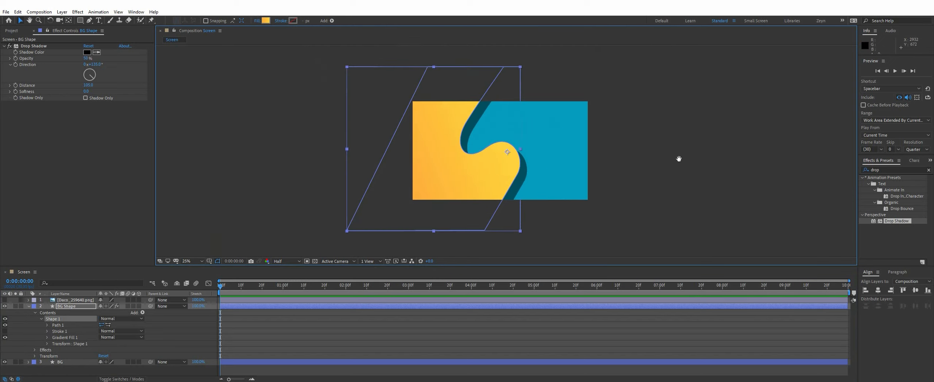
left_click(29, 306)
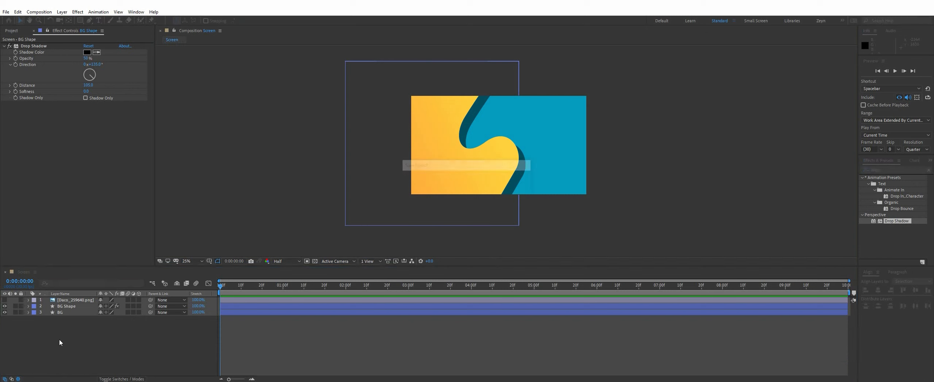
Set the opacity of BG Shape's drop shadow to 40%
left_click(87, 59)
type("40")
left_click(106, 54)
left_click(292, 112)
Make the headphone image layer visible again above BG Shape
left_click(71, 301)
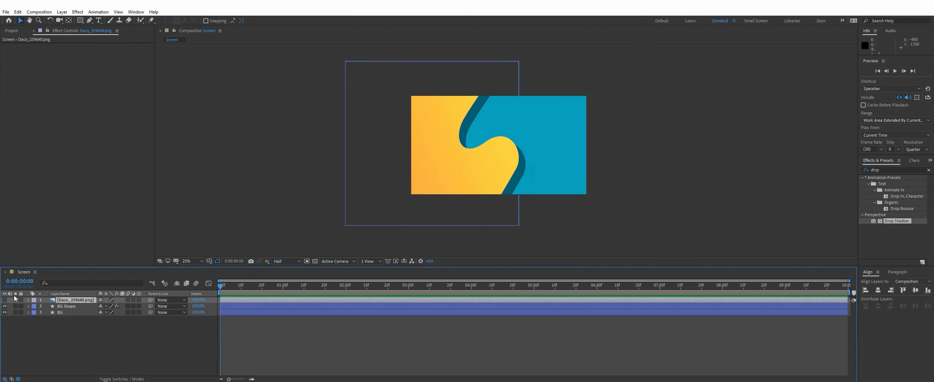
left_click(5, 300)
scroll(635, 128, "up", 2)
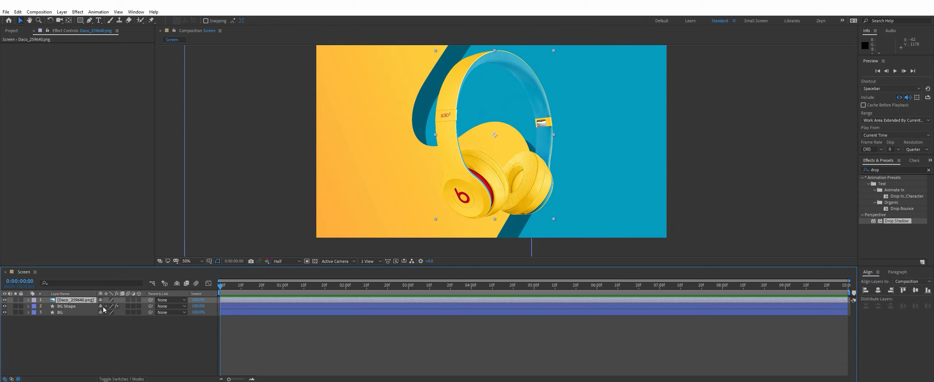
Scale the headphone image to 82%, move it left over the yellow shape and tilt it counterclockwise by about 8°
left_click(29, 300)
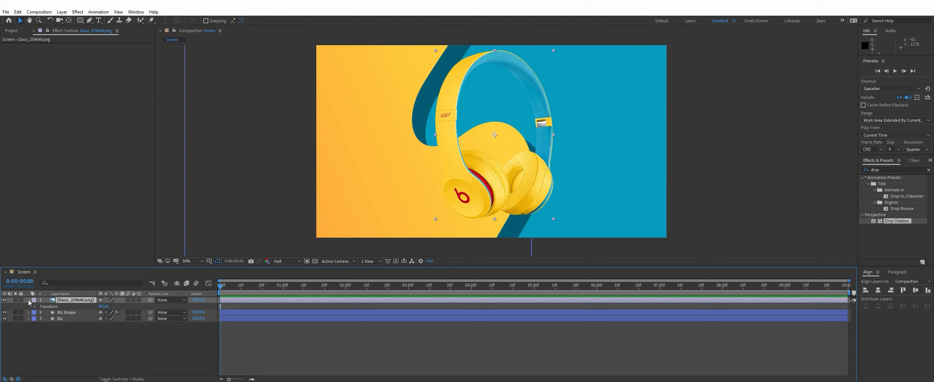
left_click(35, 307)
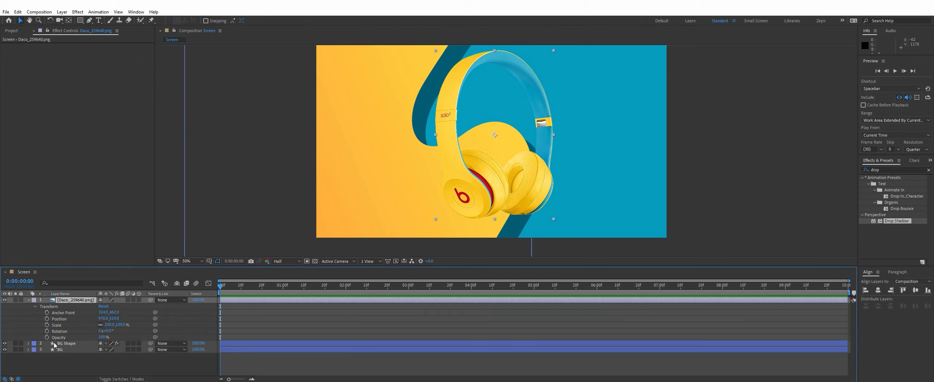
left_click(59, 325)
left_click_drag(109, 326, 103, 325)
left_click_drag(533, 128, 449, 133)
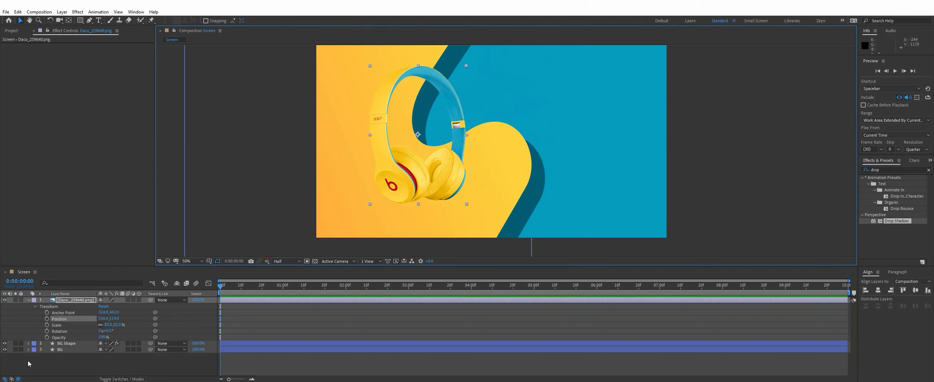
left_click_drag(109, 332, 105, 331)
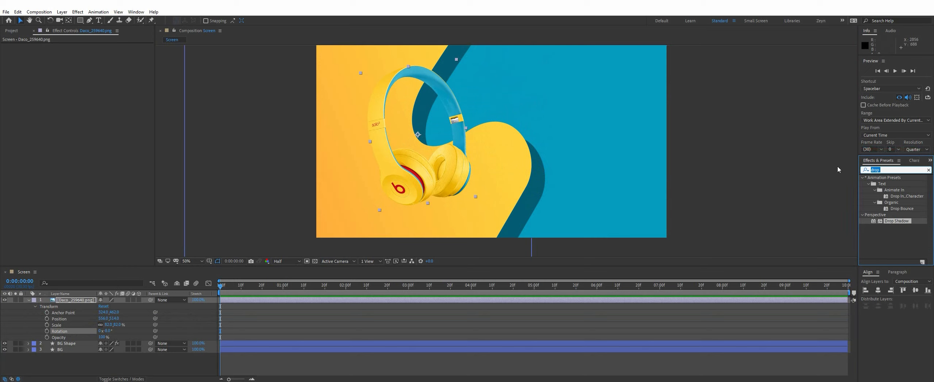
Add a Drop Shadow to the headphone image with 30% opacity, direction about 243°, distance about 77 and softness about 144
double_click(901, 221)
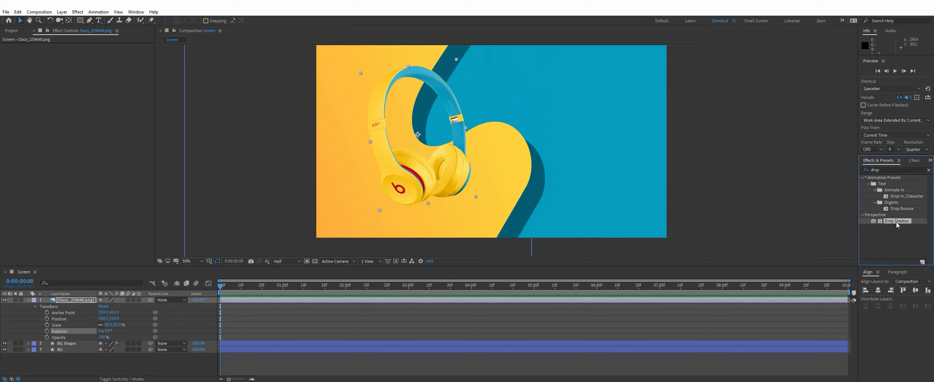
left_click_drag(107, 64, 129, 67)
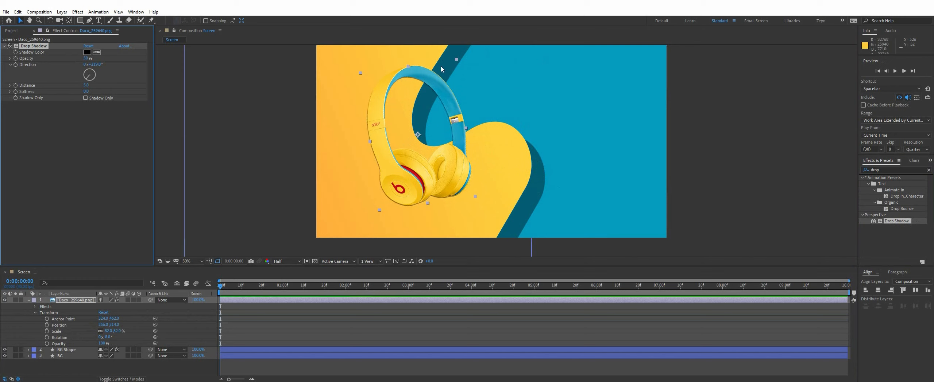
left_click(389, 194)
left_click_drag(90, 86, 126, 94)
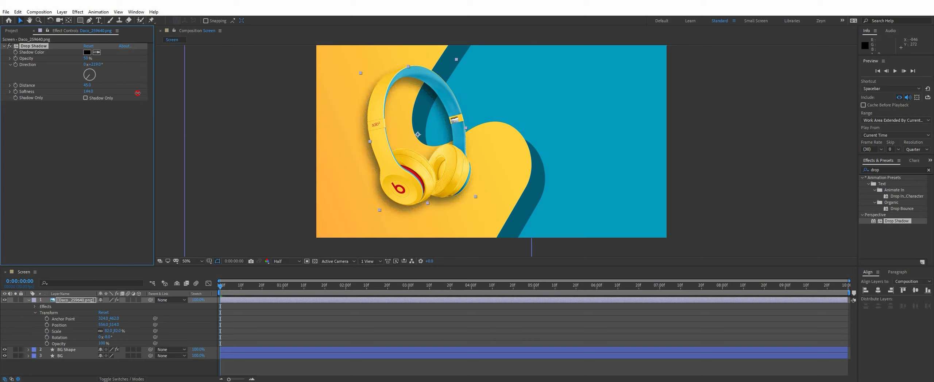
left_click_drag(87, 86, 101, 88)
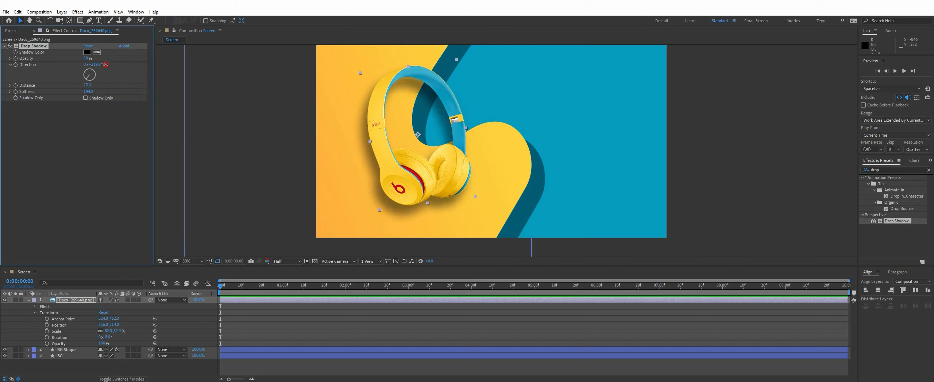
left_click_drag(105, 64, 107, 65)
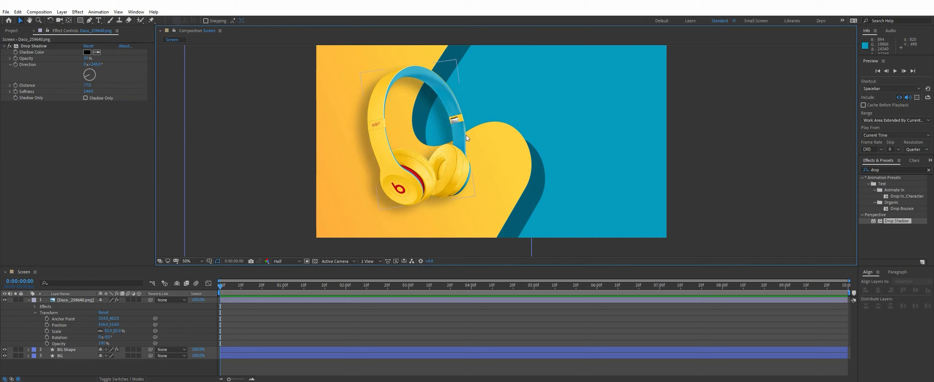
Add a new text layer reading WEEKEND on the blue area beside the headphones
left_click(29, 301)
left_click(83, 345)
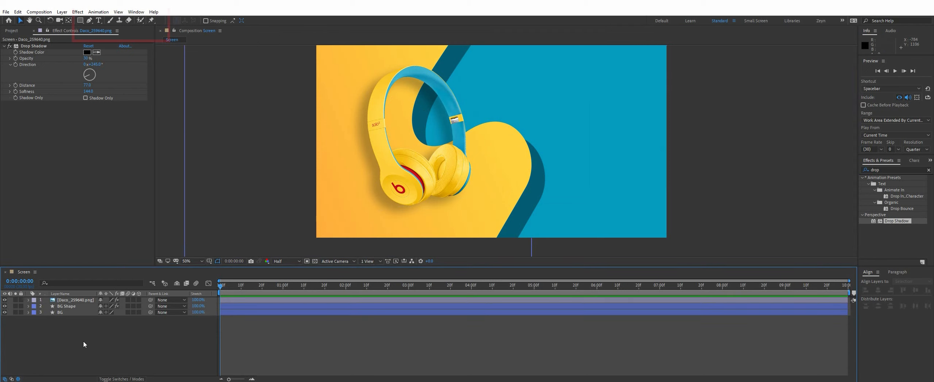
left_click(99, 21)
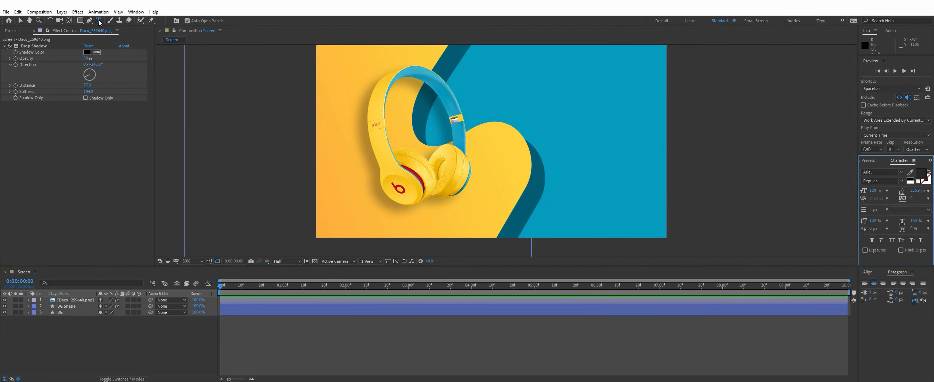
left_click(578, 149)
type("WE")
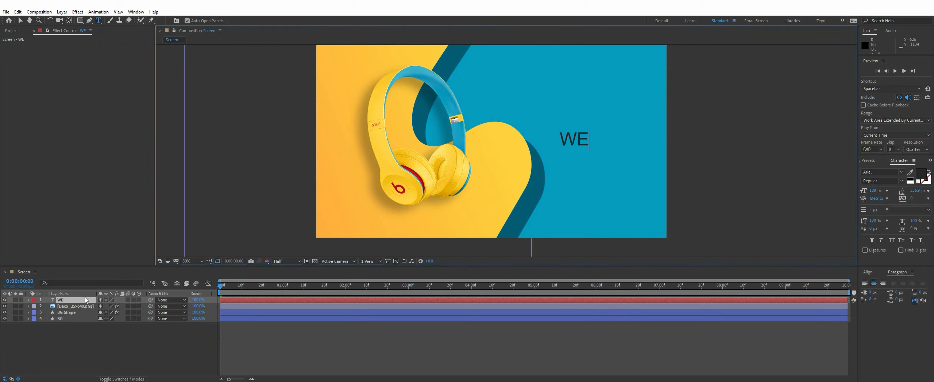
type("EKEND")
Set the fill color of the whole WEEKEND text to white (FFFFFF)
key("ctrl+a")
left_click(920, 174)
left_click_drag(365, 243, 313, 231)
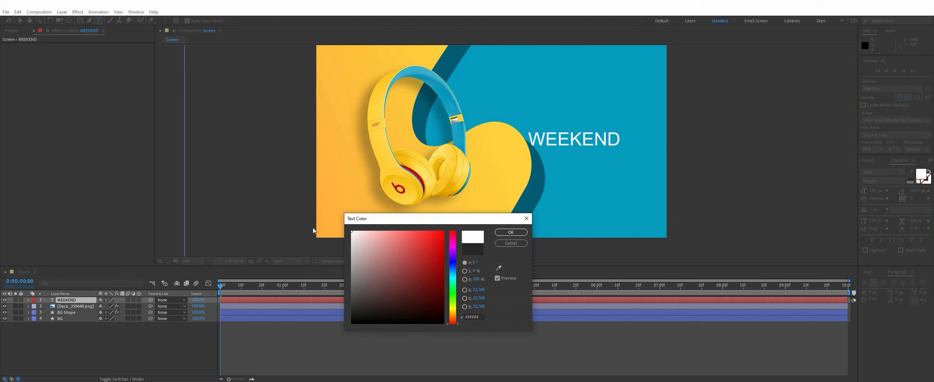
left_click(523, 234)
Make the WEEKEND text Arial Bold and reduce its font size to about 73 px
left_click(887, 172)
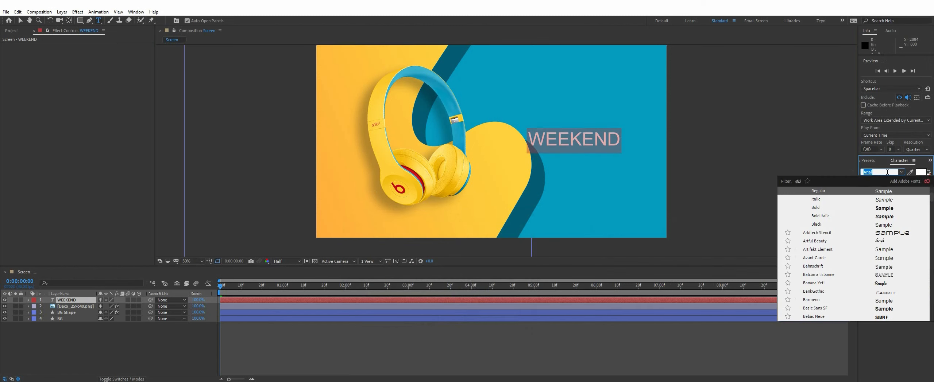
left_click(930, 163)
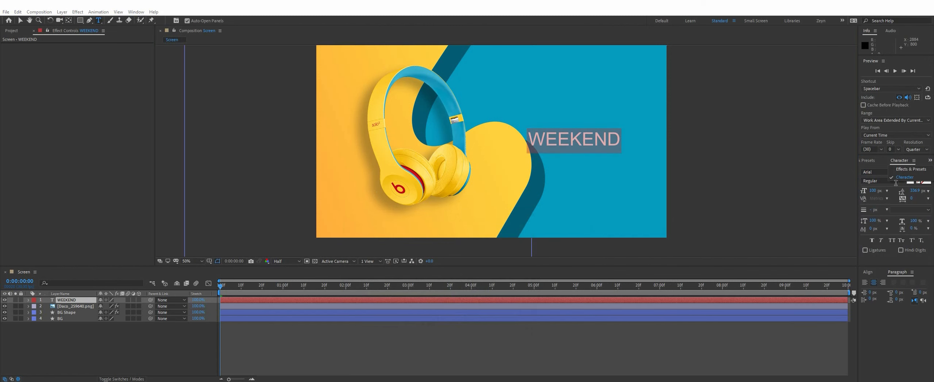
left_click(886, 181)
left_click(901, 181)
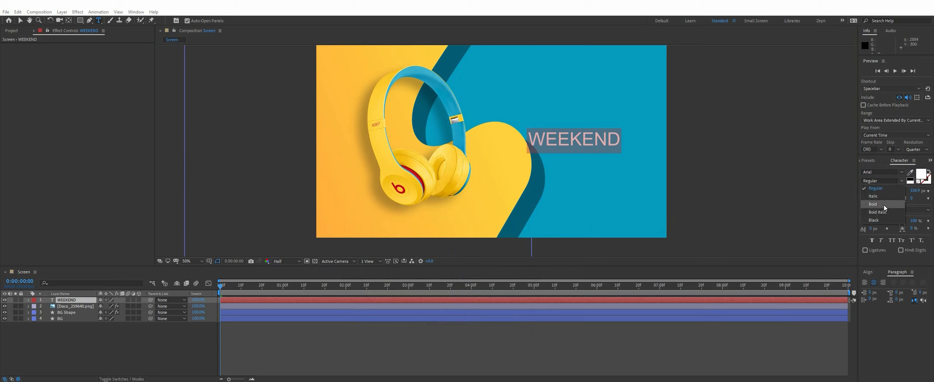
left_click(883, 204)
left_click_drag(865, 190, 862, 191)
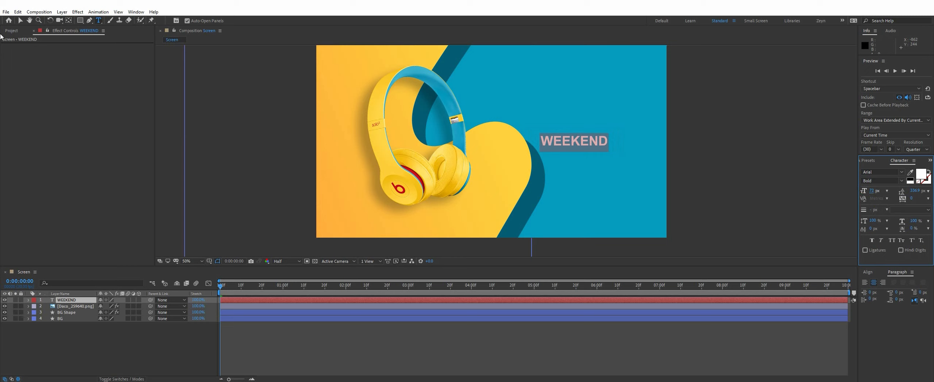
Move WEEKEND up and to the right, then duplicate the text layer and change the copy's wording to SALE
left_click(21, 21)
left_click_drag(591, 145, 623, 131)
key("ctrl+d")
double_click(623, 130)
type("SALE")
key("ctrl+a")
Enlarge the SALE text to 132 px and place it directly beneath WEEKEND
left_click_drag(872, 191, 898, 190)
left_click(20, 20)
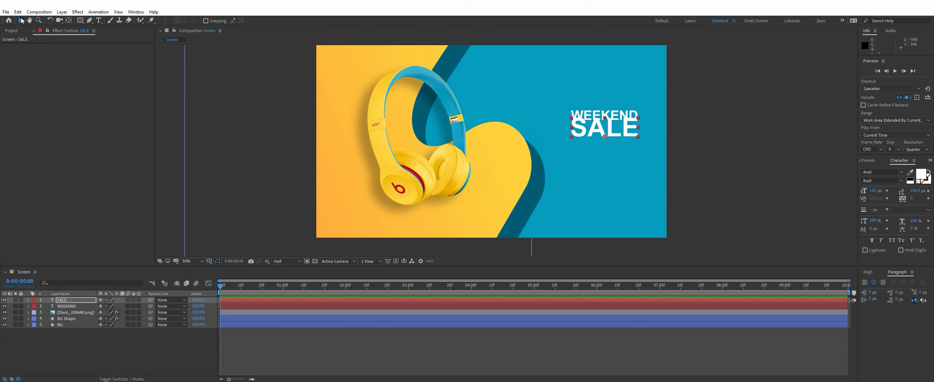
left_click_drag(630, 132, 631, 136)
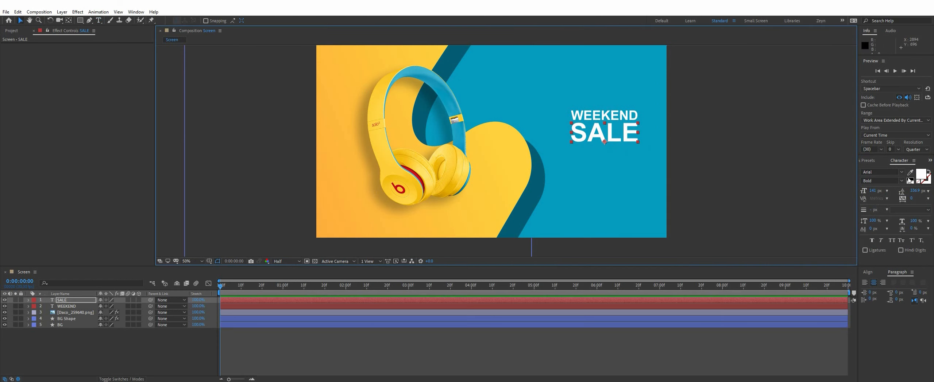
left_click_drag(873, 192, 873, 192)
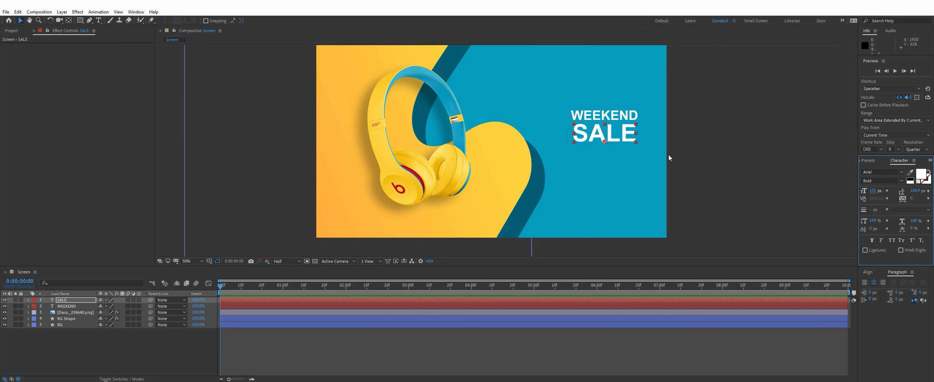
scroll(707, 106, "up", 2)
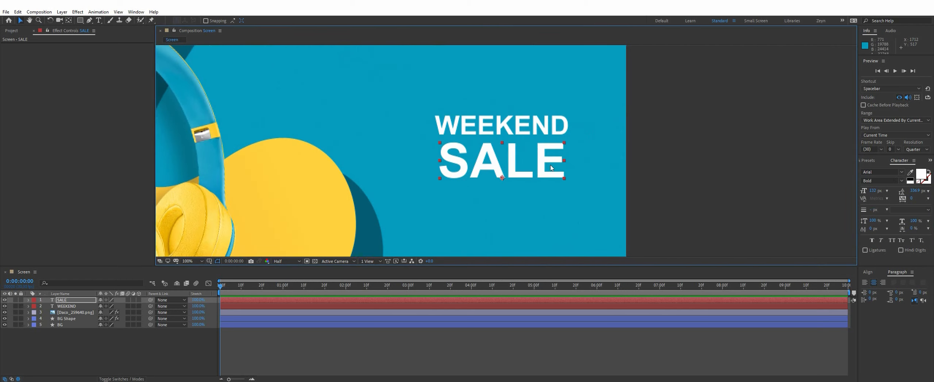
scroll(557, 173, "down", 2)
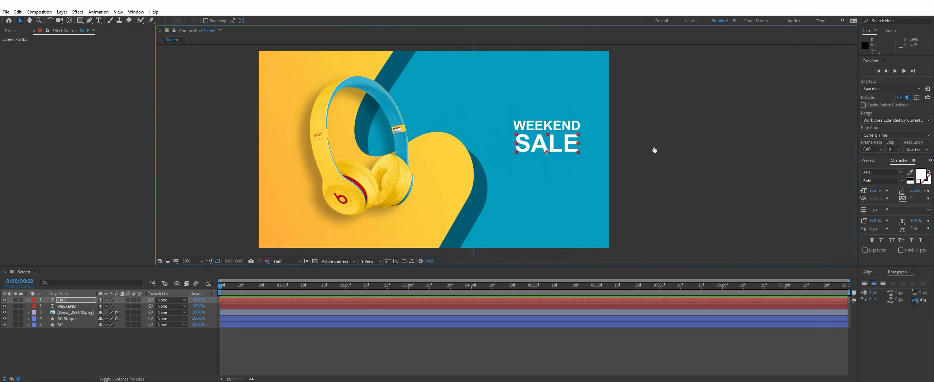
Show the rulers and place a vertical guide at the right edge of the WEEKEND text
left_click(209, 261)
left_click(224, 305)
left_click_drag(159, 170, 606, 174)
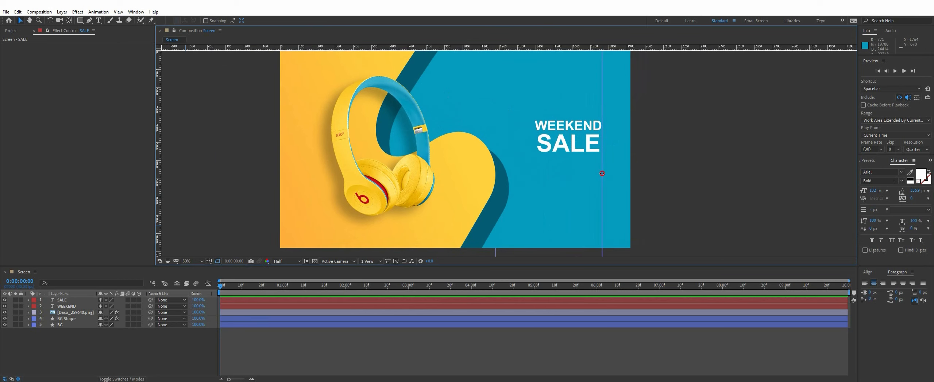
Right-align the WEEKEND and SALE paragraphs and line up both texts' right edges with the vertical guide
scroll(597, 132, "up", 2)
left_click(594, 124)
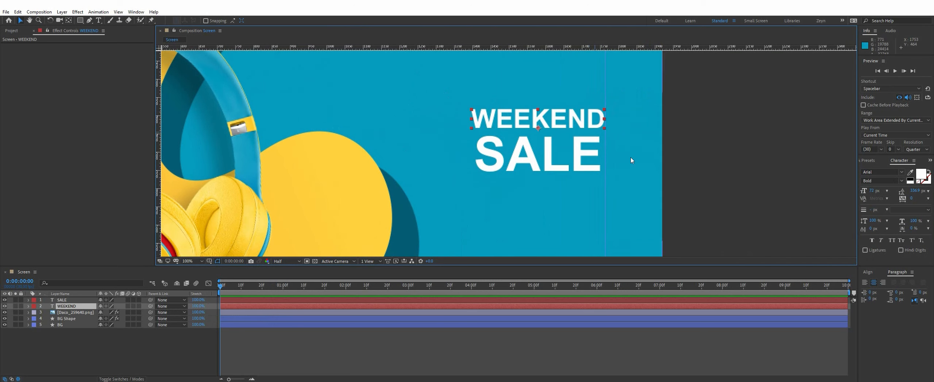
left_click(882, 283)
left_click_drag(528, 123, 594, 123)
left_click(593, 159)
left_click(883, 283)
left_click_drag(441, 153, 509, 153)
scroll(509, 153, "up", 2)
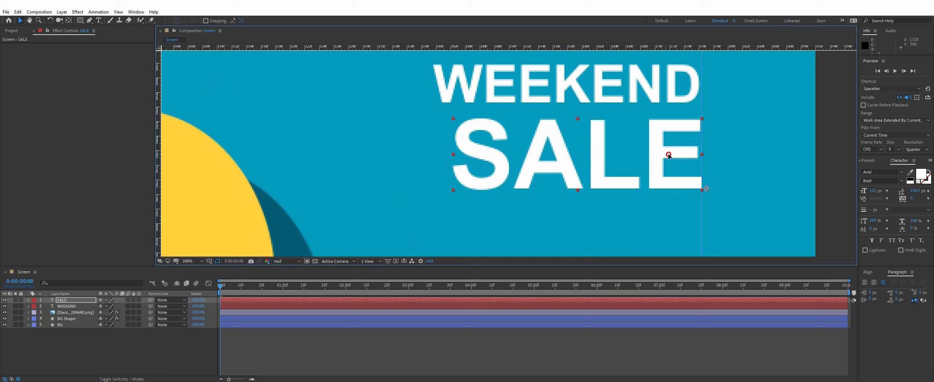
scroll(670, 156, "down", 4)
left_click(690, 161)
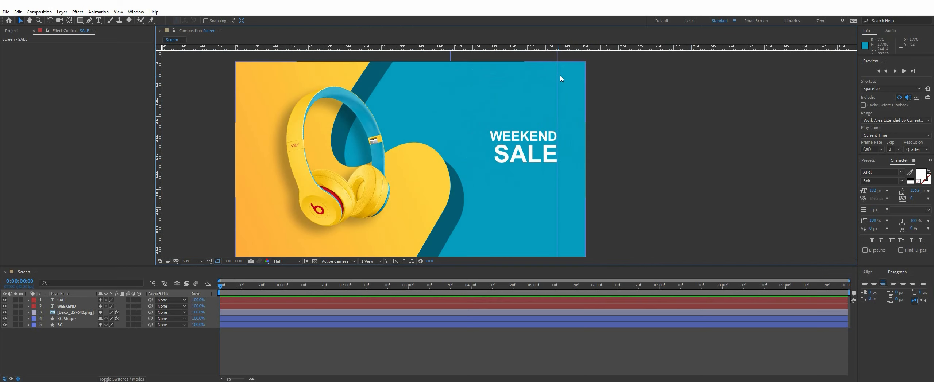
Remove the vertical guide beside the text and hide the rulers
left_click_drag(558, 75, 101, 129)
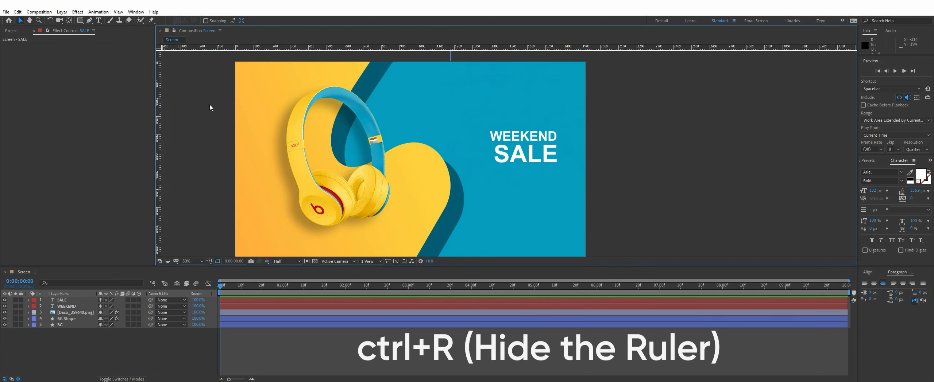
key("ctrl+r")
left_click_drag(503, 185, 555, 181)
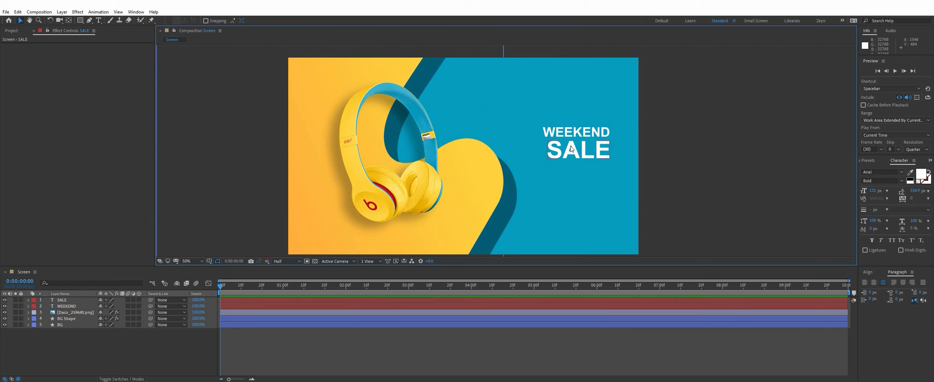
Recolor the SALE text with the yellow sampled from the curved background shape
left_click(586, 151)
left_click(910, 172)
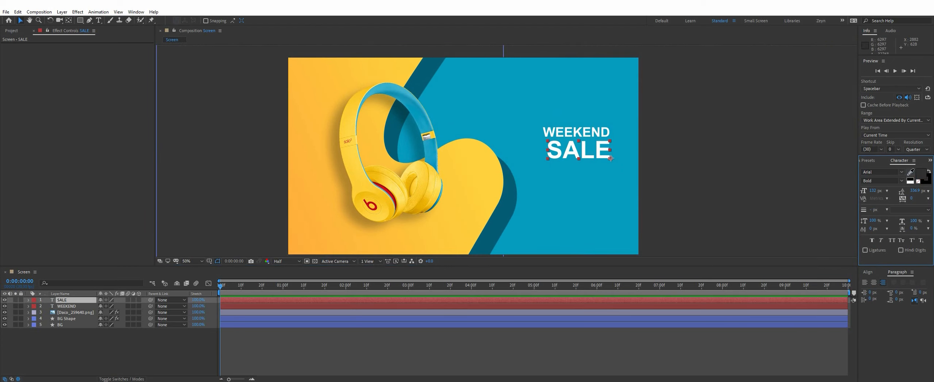
left_click(467, 179)
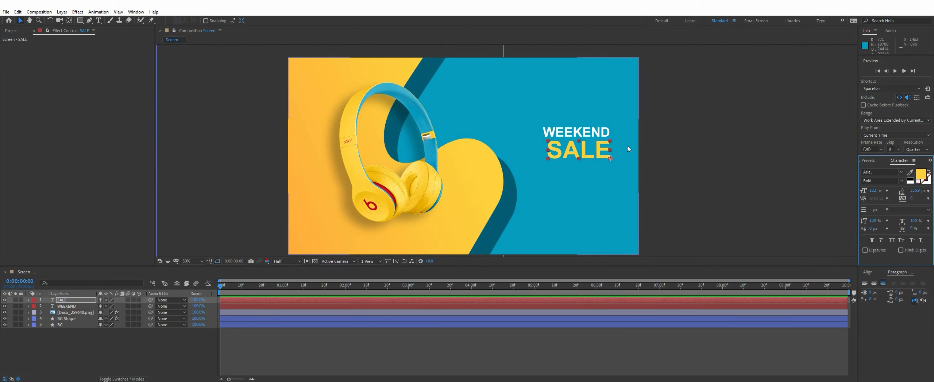
left_click(921, 175)
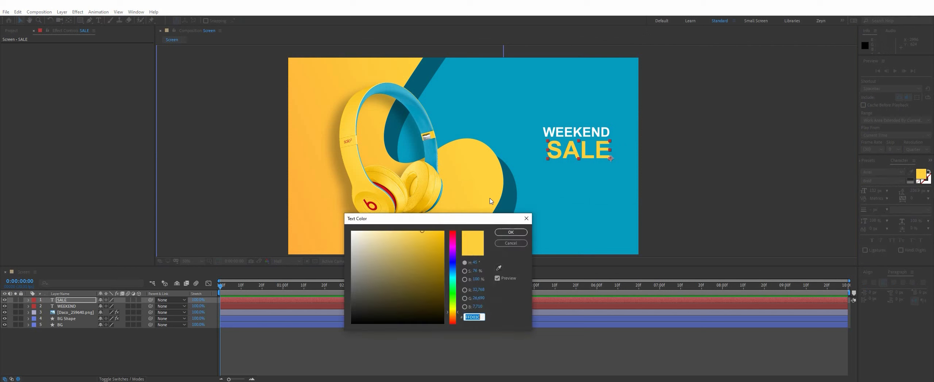
left_click(497, 234)
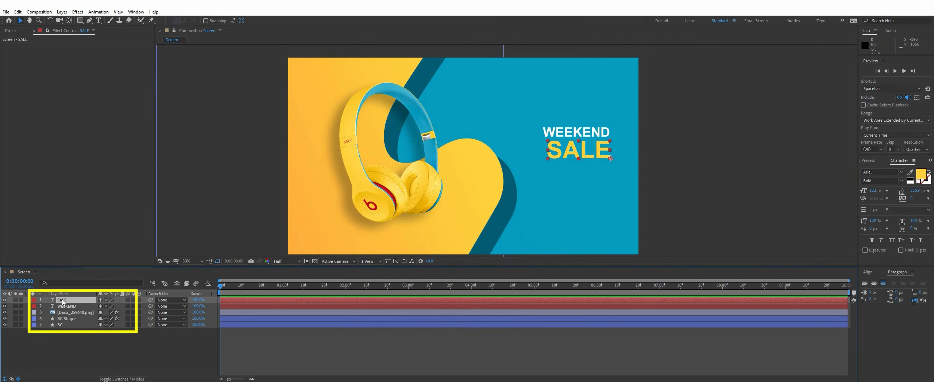
Duplicate the SALE layer, move the copy below it and change its text to 70%
left_click(18, 12)
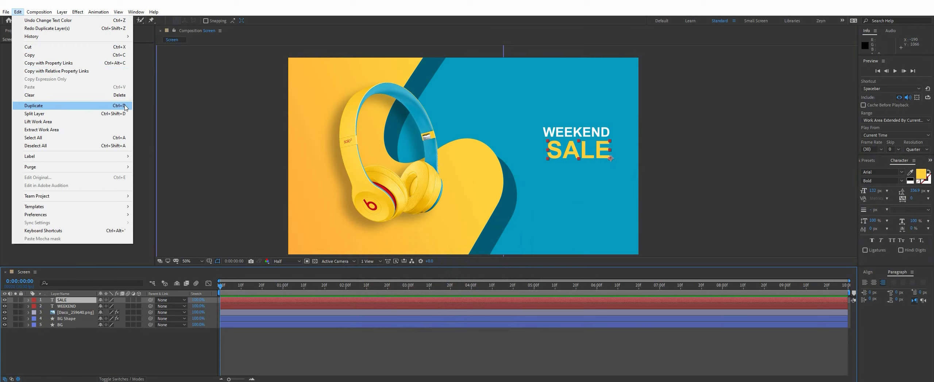
key("Escape")
key("ctrl+d")
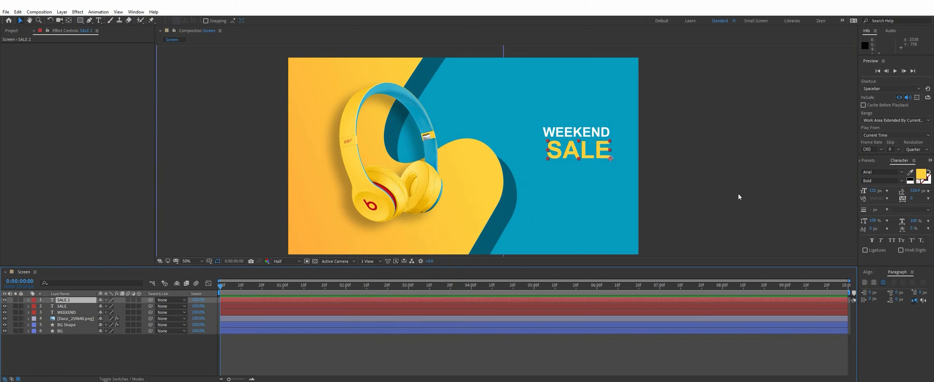
left_click_drag(593, 161, 591, 175)
double_click(591, 175)
type("70%")
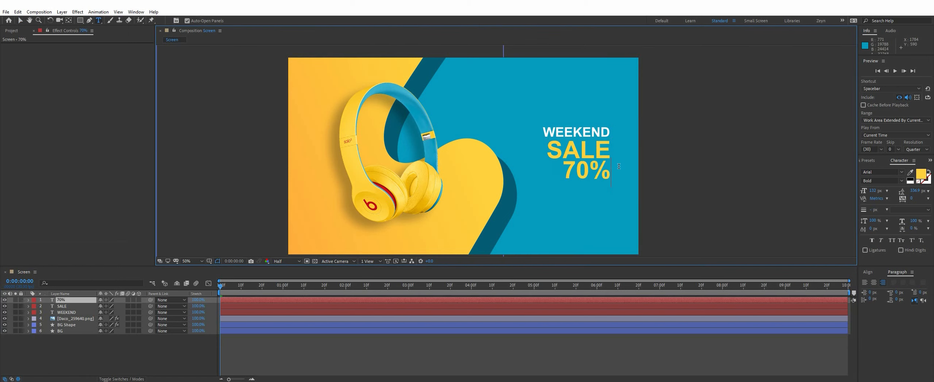
Enlarge the 70% text to about 173 px and position it directly under SALE with their right edges aligned
key("ctrl+a")
left_click(871, 240)
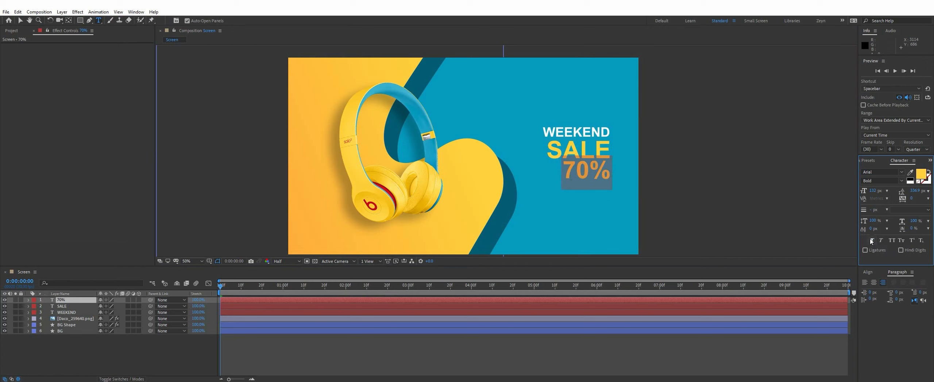
left_click_drag(873, 191, 889, 190)
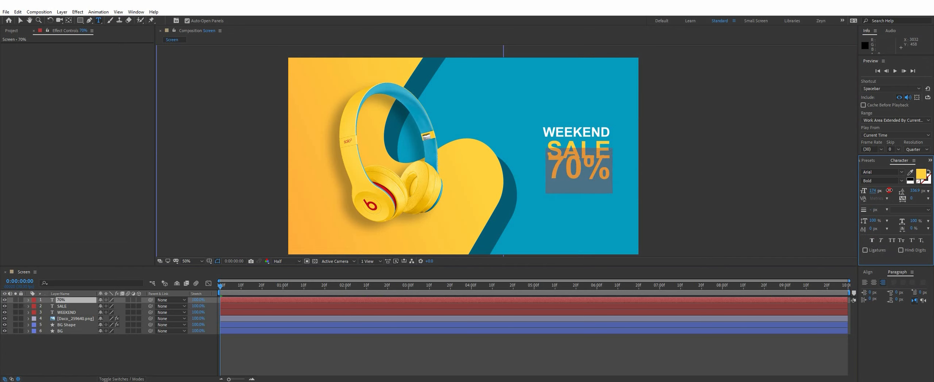
left_click(21, 21)
scroll(664, 165, "up", 1)
left_click_drag(655, 178, 597, 161)
scroll(605, 158, "down", 1)
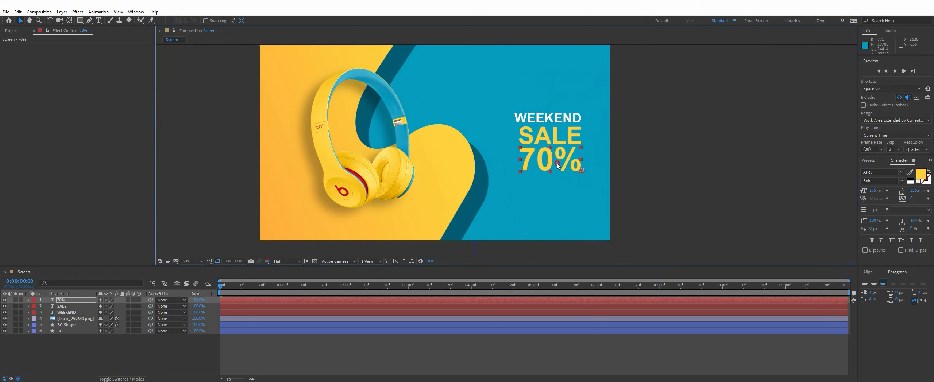
Change the WEEKEND text's font to Gilroy in the ExtraBold style
left_click(569, 118)
left_click(880, 172)
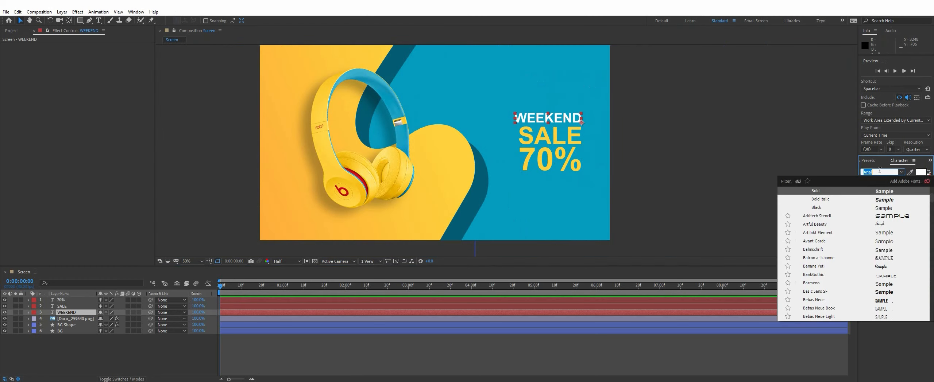
type("gilro")
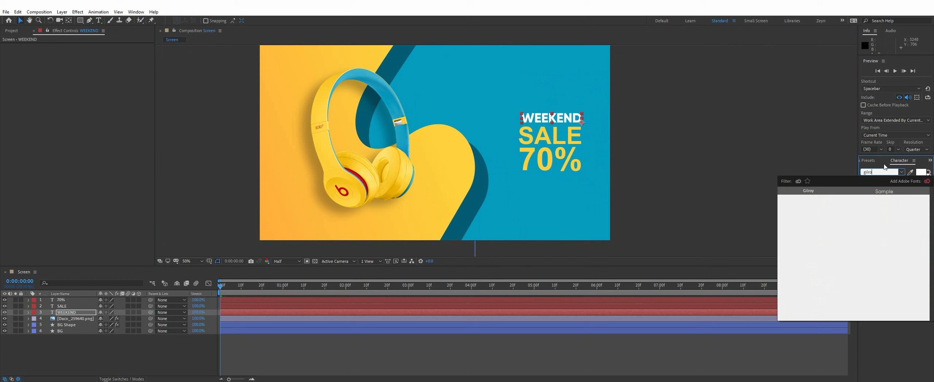
key("Return")
key("period")
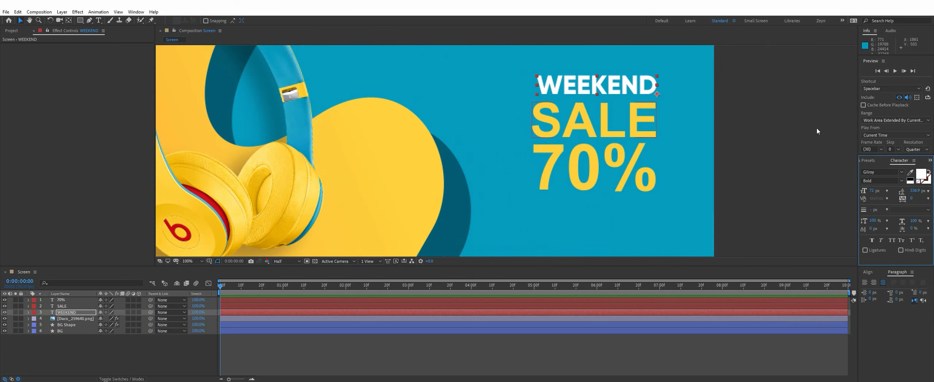
left_click(901, 182)
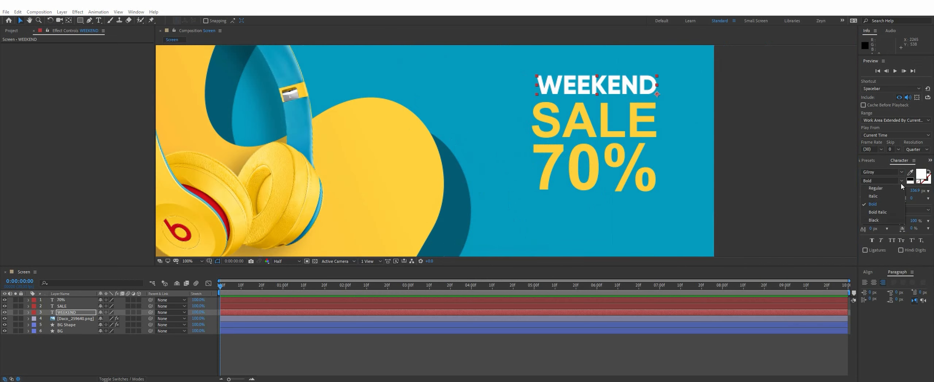
left_click(878, 204)
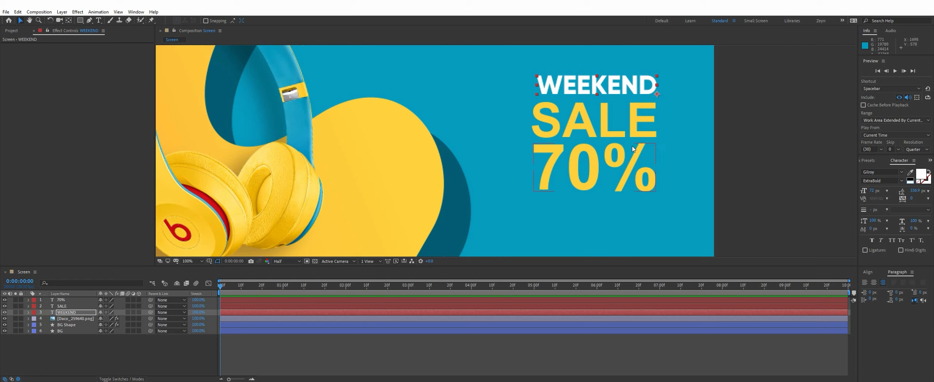
Change the SALE text's font to Gilroy ExtraBold and enlarge it slightly
left_click(593, 120)
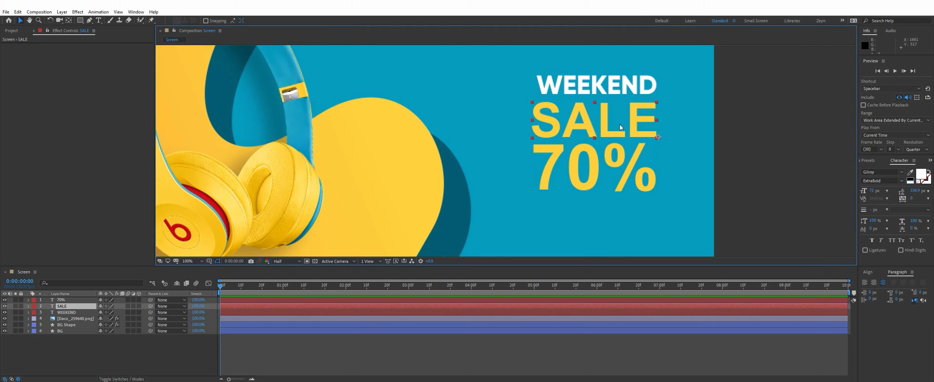
left_click(888, 172)
type("Gilroy")
key("Return")
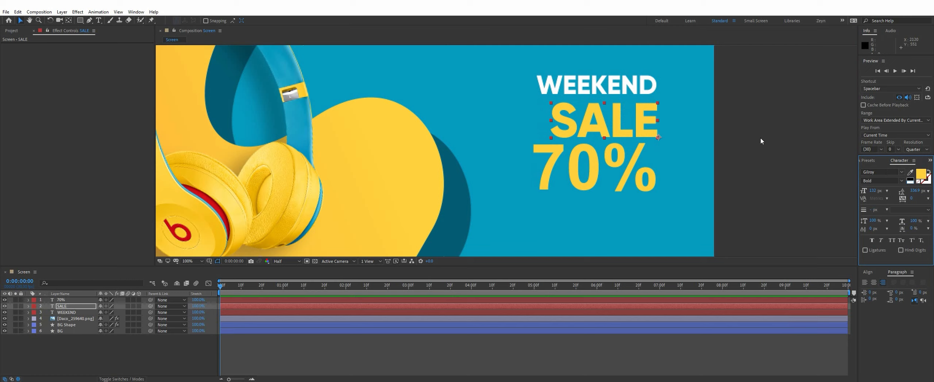
left_click_drag(875, 192, 878, 192)
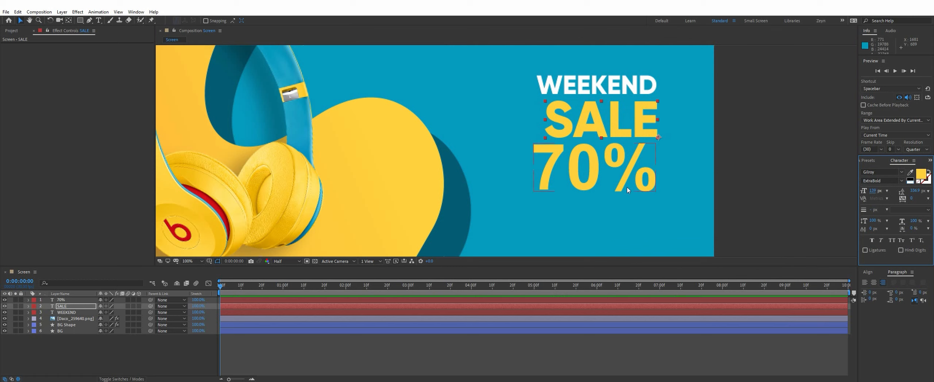
Change the 70% text to Gilroy ExtraBold, shrink it to about SALE's width and move it close beneath SALE
left_click(640, 174)
left_click(882, 171)
left_click(826, 199)
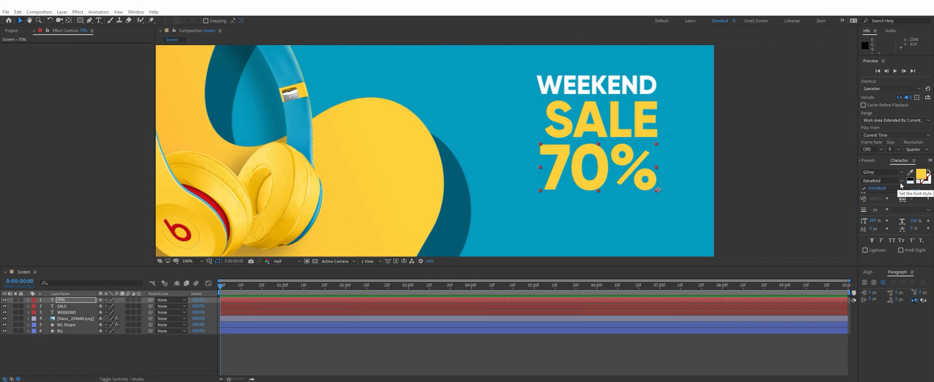
left_click(572, 168)
left_click_drag(872, 191, 867, 192)
left_click_drag(598, 170, 596, 165)
key("F2")
left_click(601, 158)
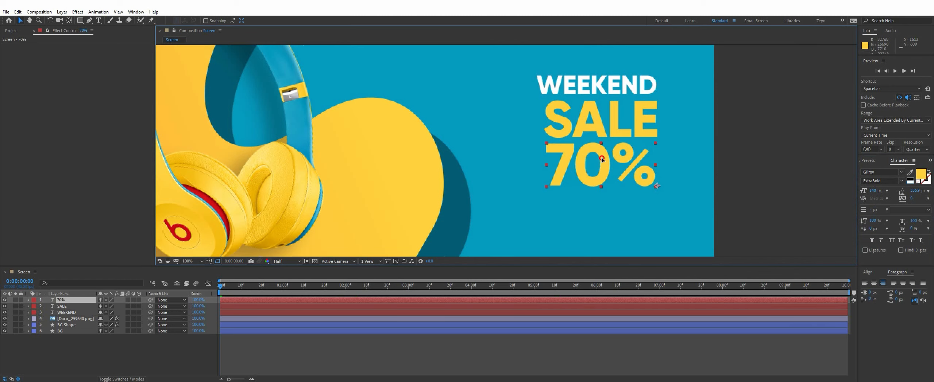
Apply a Drop Shadow to both the SALE and 70% layers, increase its distance and set its opacity to 40%
left_click(648, 121, "shift")
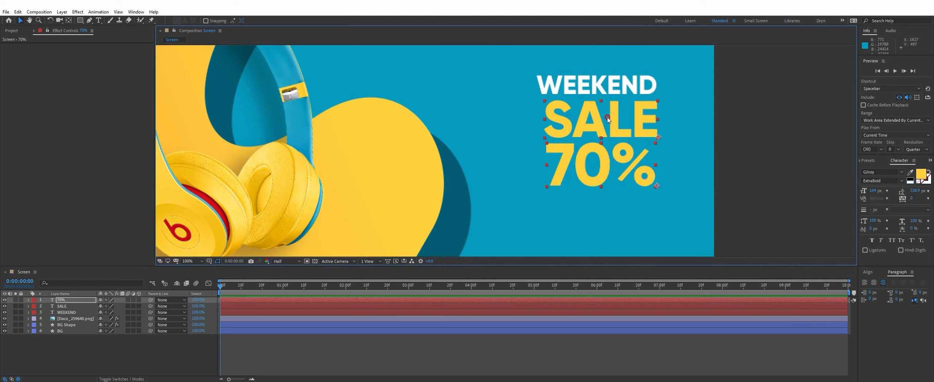
left_click(871, 161)
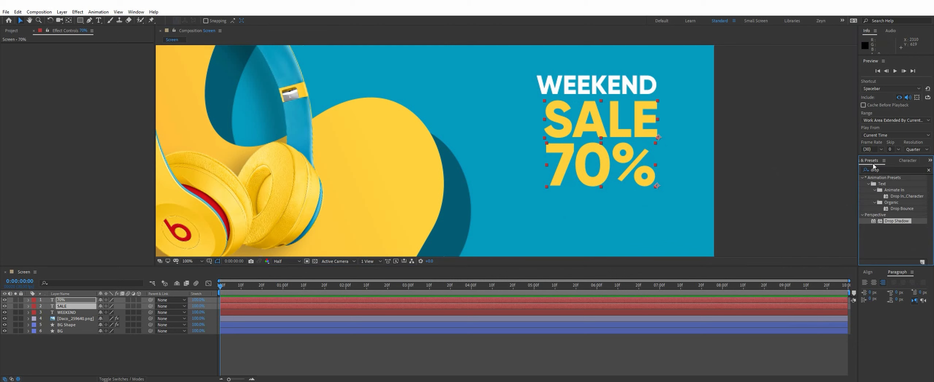
left_click_drag(898, 222, 131, 128)
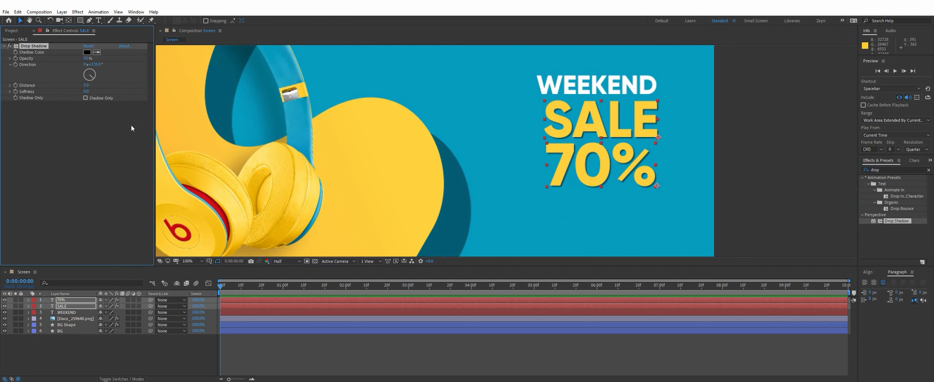
left_click_drag(86, 86, 92, 87)
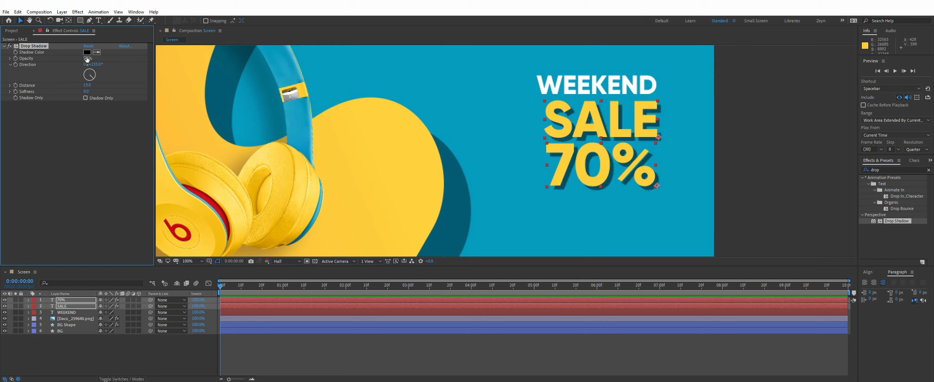
type("40")
key("Return")
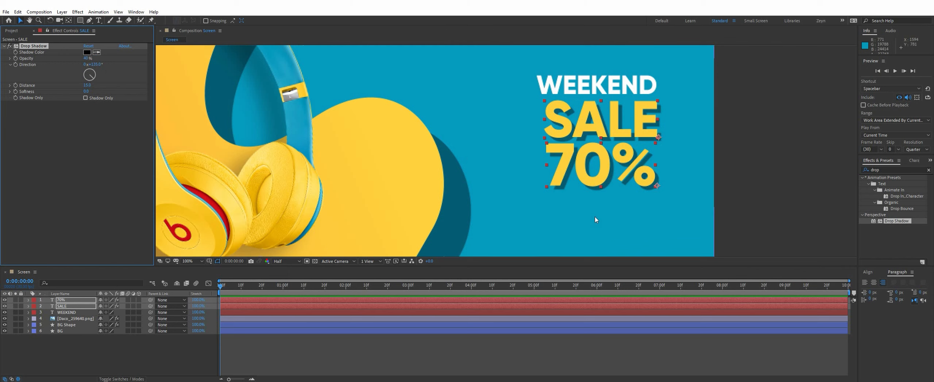
scroll(596, 218, "down", 2)
left_click(614, 179)
scroll(660, 159, "up", 1)
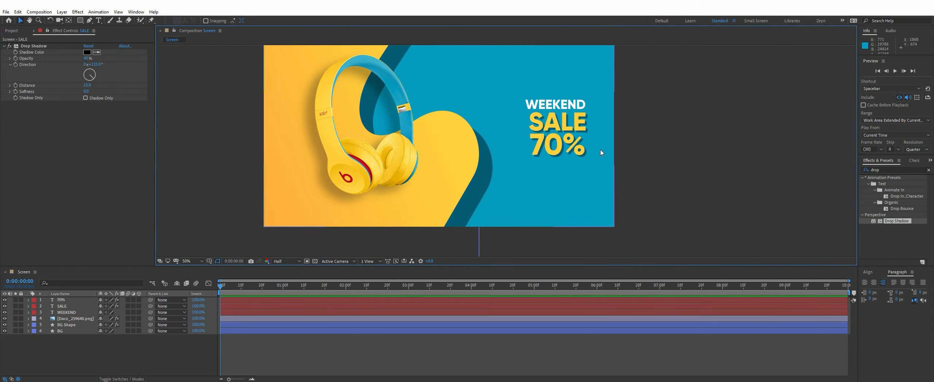
Duplicate the WEEKEND layer, place the copy to the right of 70% and change its text to OFF
left_click(555, 138)
scroll(555, 138, "up", 1)
left_click(500, 84)
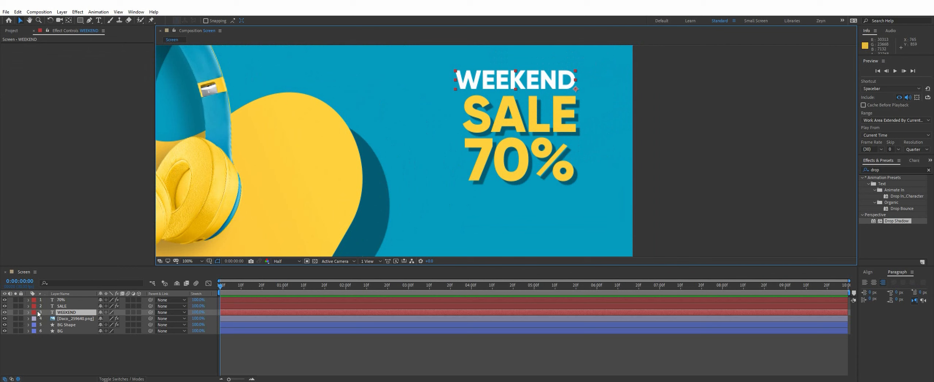
key("ctrl+d")
left_click_drag(499, 84, 584, 159)
double_click(594, 156)
type("OFF")
left_click(21, 21)
Left-align the OFF text, reduce its font size slightly and nudge it against the percent sign
left_click(865, 283)
left_click_drag(872, 191, 869, 191)
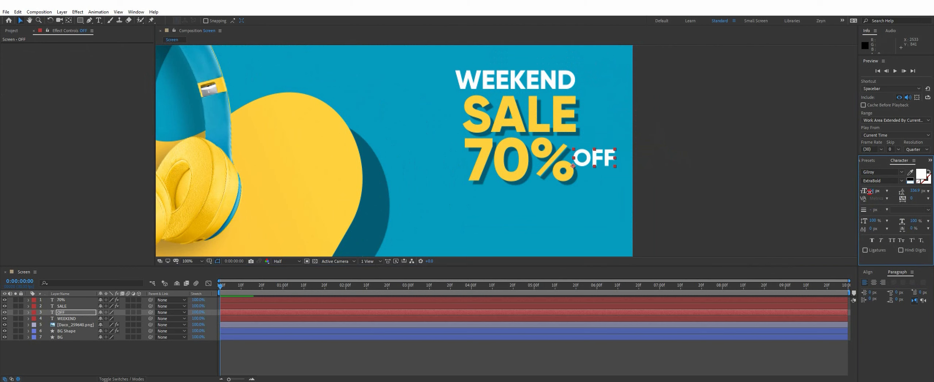
left_click_drag(593, 160, 591, 159)
left_click(648, 159)
scroll(570, 151, "down", 1)
Add a null object to the composition and place it over the 70% text
left_click(61, 301)
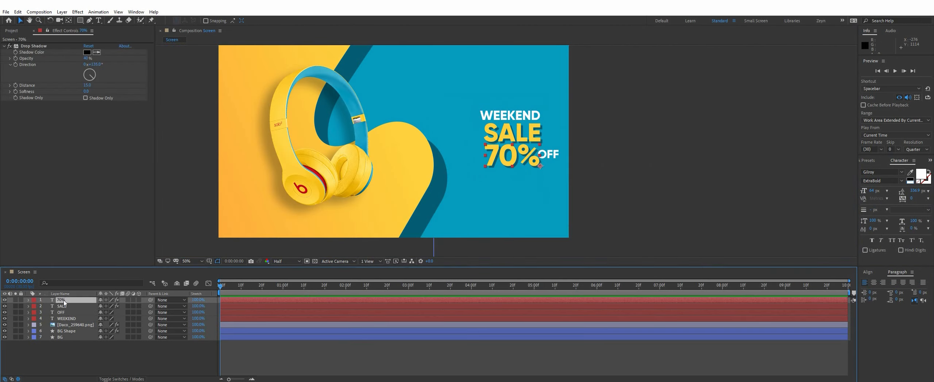
left_click(88, 359)
right_click(89, 357)
mouse_move(120, 278)
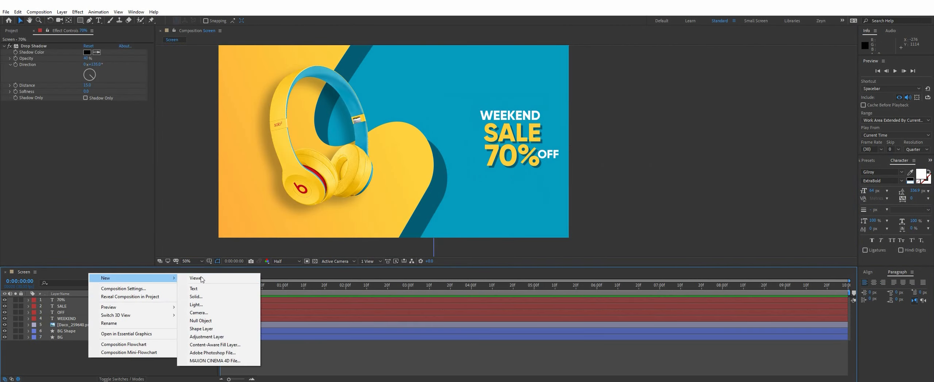
left_click(203, 321)
left_click_drag(403, 154, 524, 153)
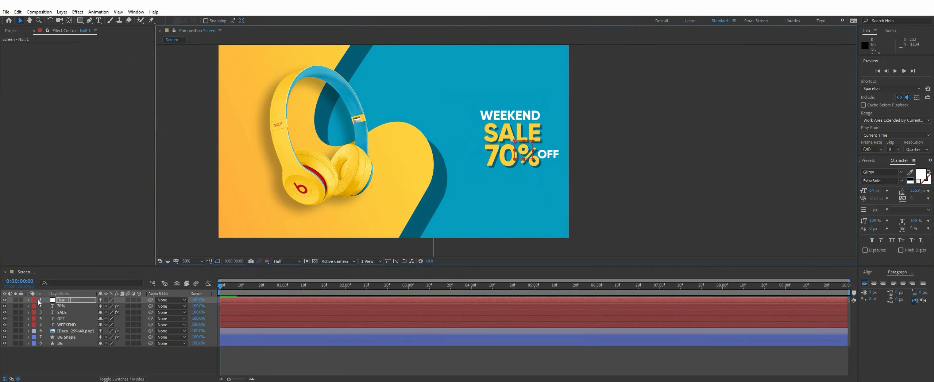
Parent the 70%, SALE, OFF and WEEKEND text layers to the null object
left_click(61, 306)
left_click(65, 326, "shift")
left_click_drag(150, 307, 81, 301)
left_click(80, 301)
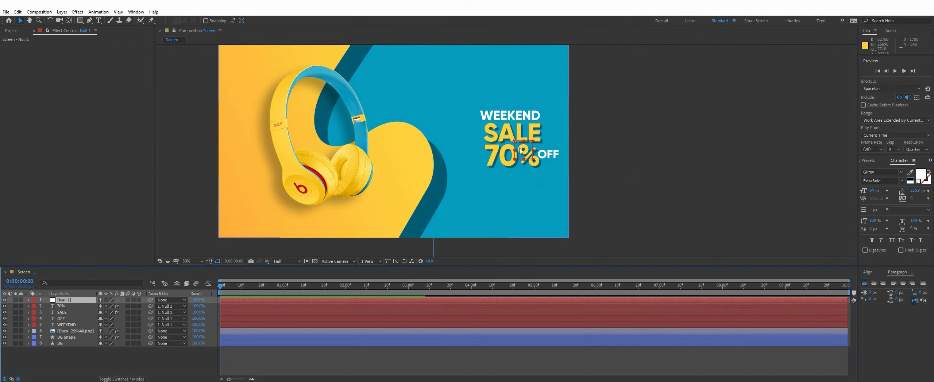
Scale the null up to about 135% and reposition it to center the text group in the blue area
left_click_drag(522, 151, 506, 149)
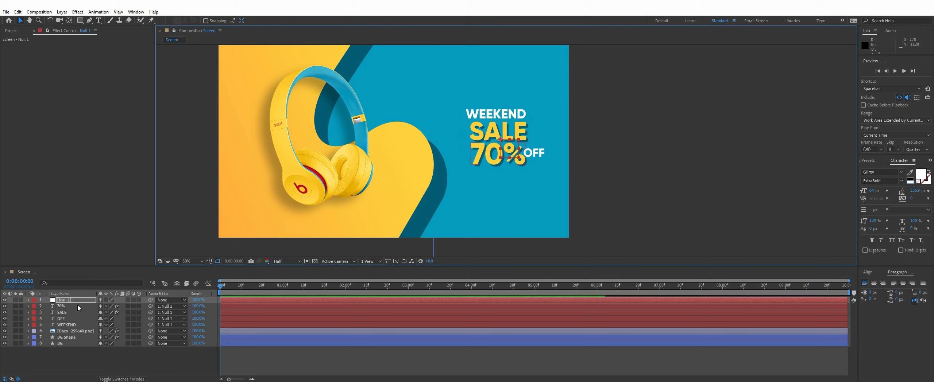
key("s")
key("s")
left_click(29, 301)
left_click(35, 307)
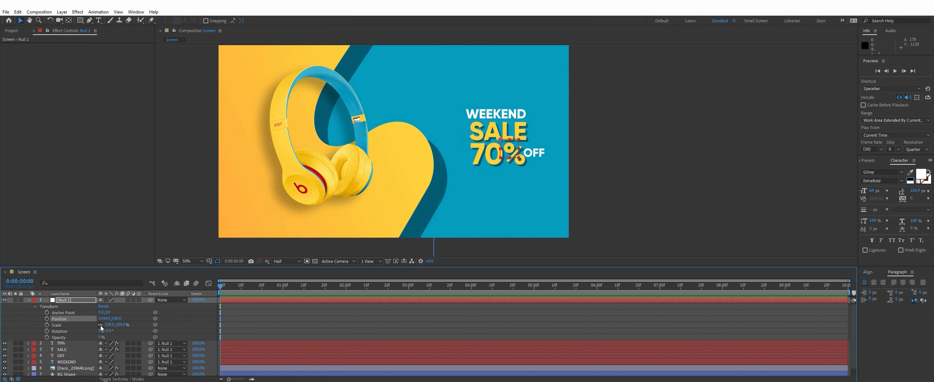
left_click_drag(108, 325, 506, 157)
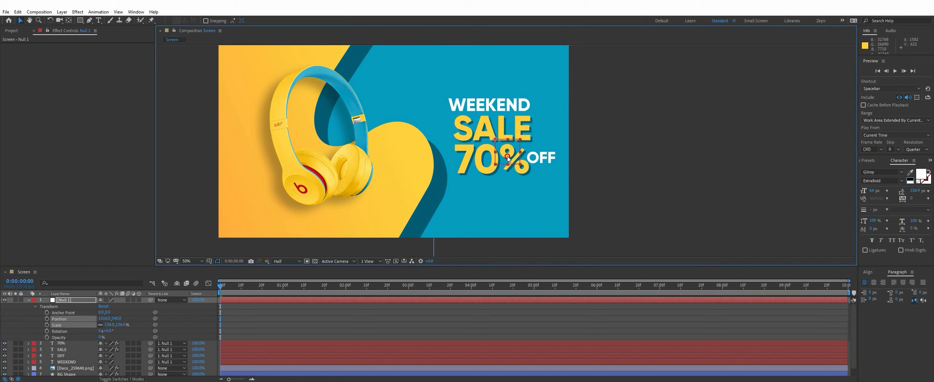
left_click(701, 159)
scroll(701, 163, "down", 2)
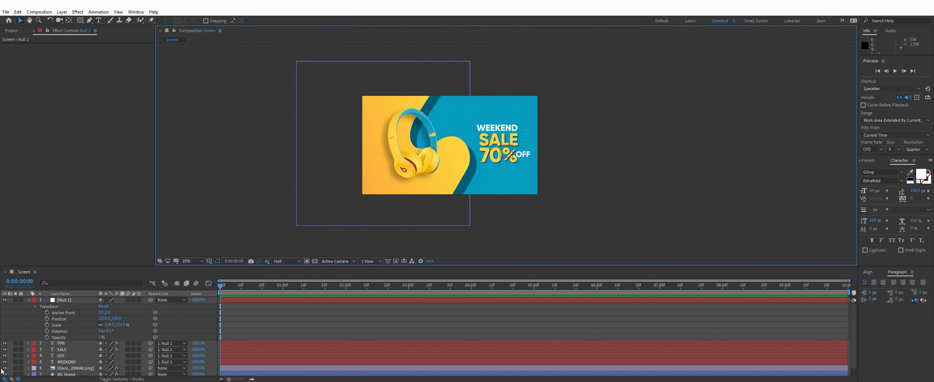
Hide the null layer in the composition and collapse its properties
left_click(4, 300)
left_click(28, 301)
left_click(66, 360)
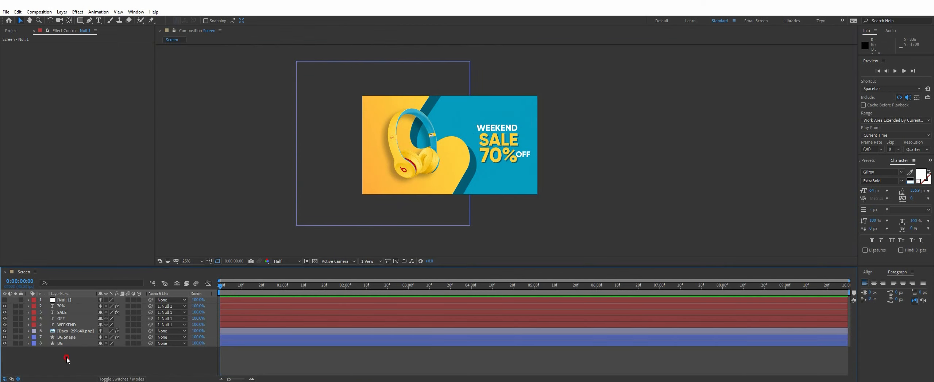
key("period")
left_click_drag(622, 190, 655, 202)
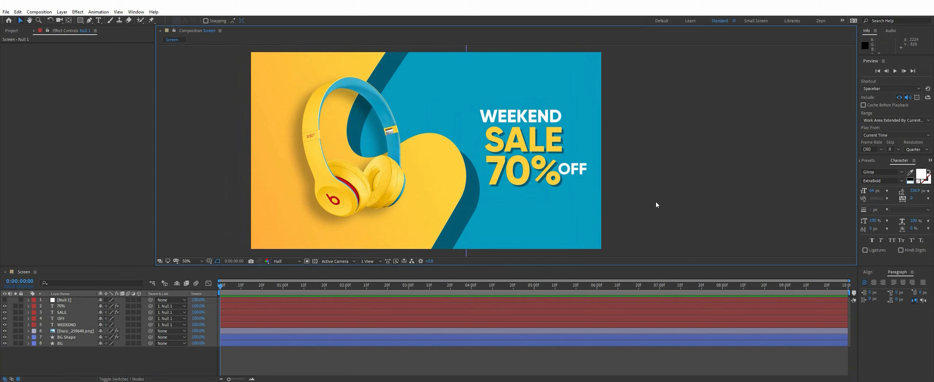
Hide the headphone image layer
left_click(370, 182)
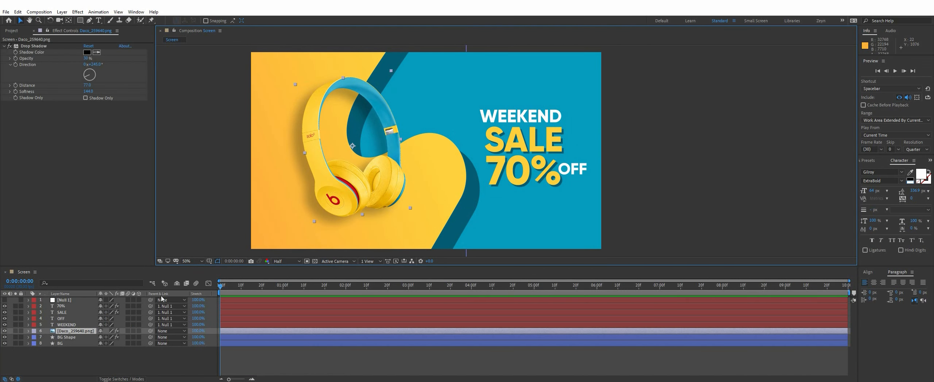
left_click(5, 331)
left_click(33, 365)
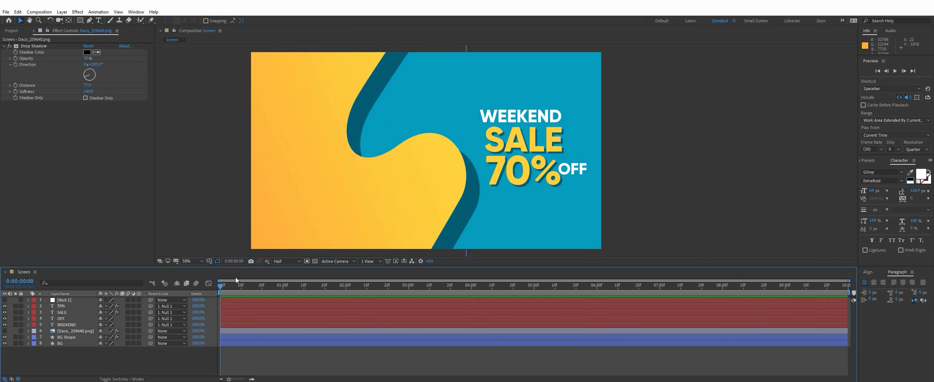
Create a composition-sized ellipse as a new shape layer and expose its Ellipse Path size properties
left_click_drag(78, 21, 104, 36)
double_click(81, 21)
key("v")
left_click(68, 301)
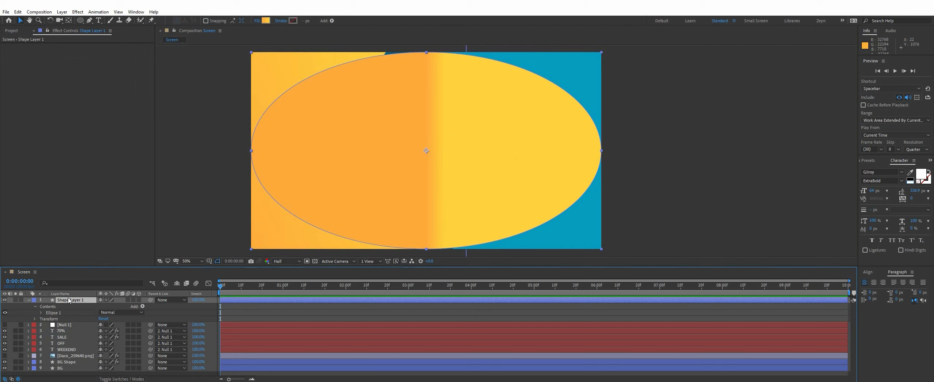
left_click(41, 313)
left_click(47, 319)
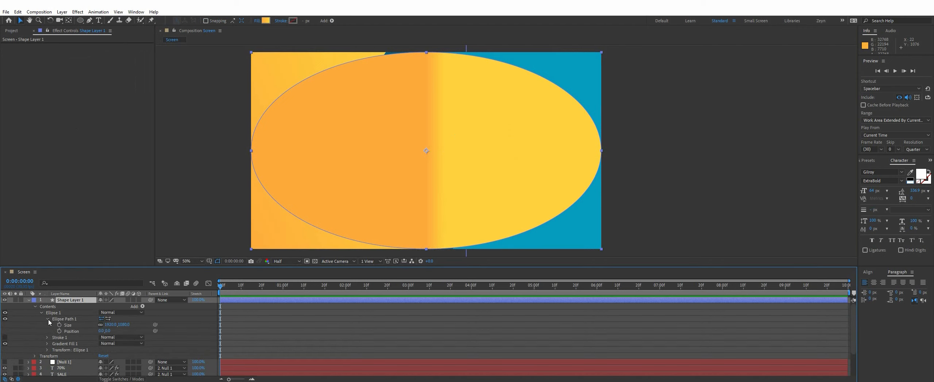
Change the ellipse's fill from a gradient to a solid white color
left_click(257, 22)
left_click(724, 135)
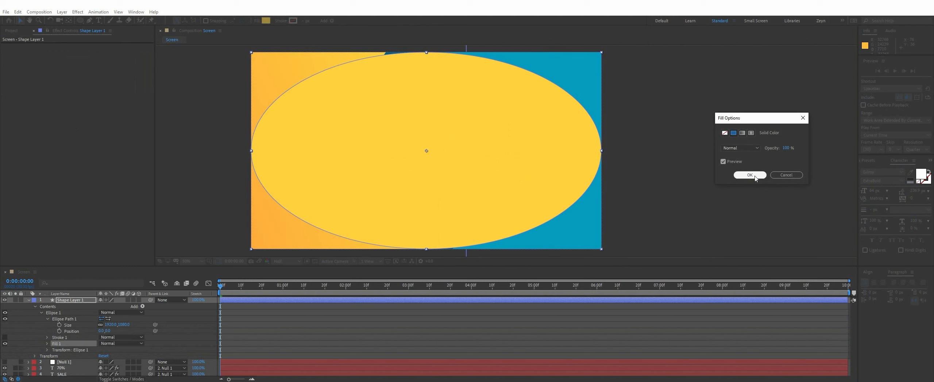
left_click(748, 176)
left_click(266, 21)
left_click_drag(436, 246, 288, 197)
left_click(511, 232)
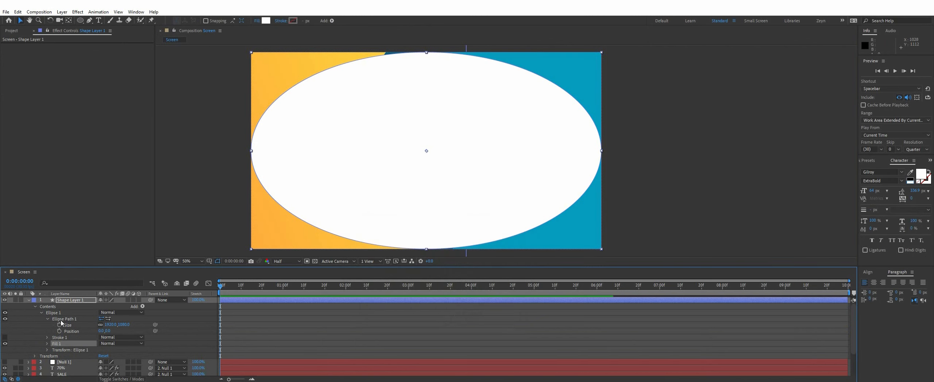
left_click(40, 314)
left_click(40, 313)
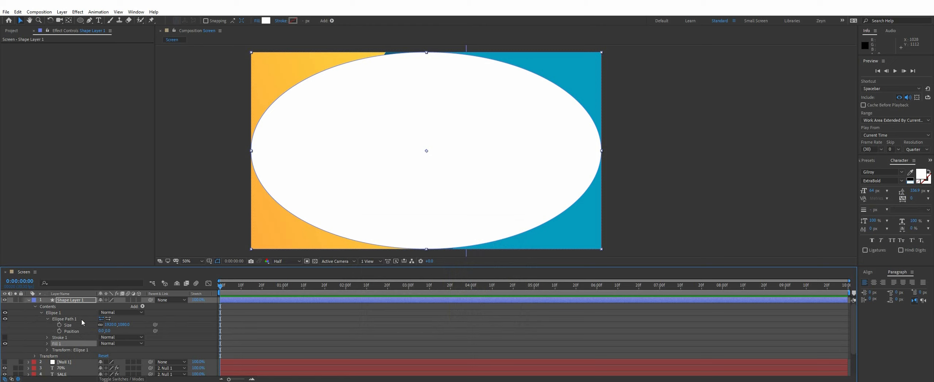
Set the Ellipse Path size to 1000 by 1000 so the ellipse is a circle
key("Return")
type("1000")
key("Tab")
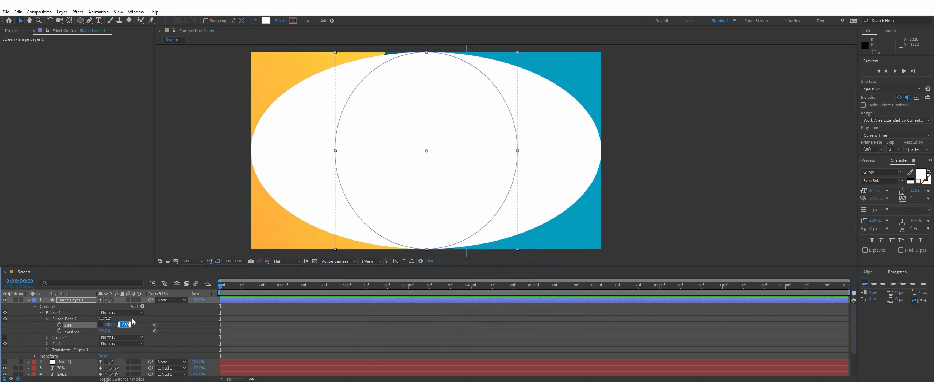
type("1000")
key("Return")
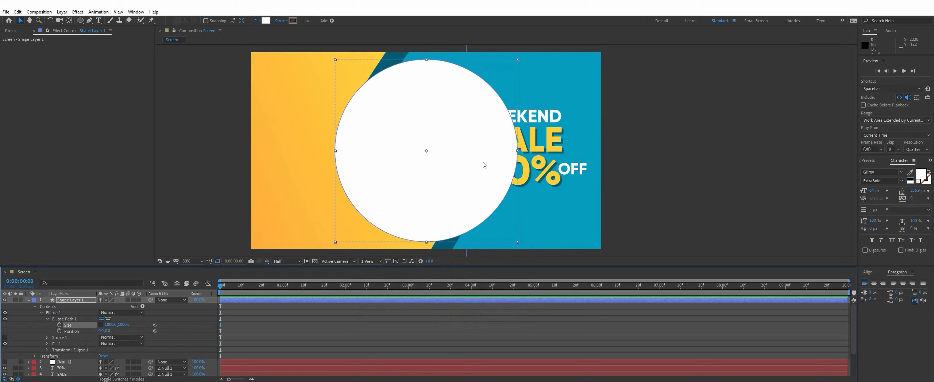
Collapse the new shape layer's properties and rename the layer BG Grids
left_click(73, 302)
left_click(29, 300)
left_click(67, 298)
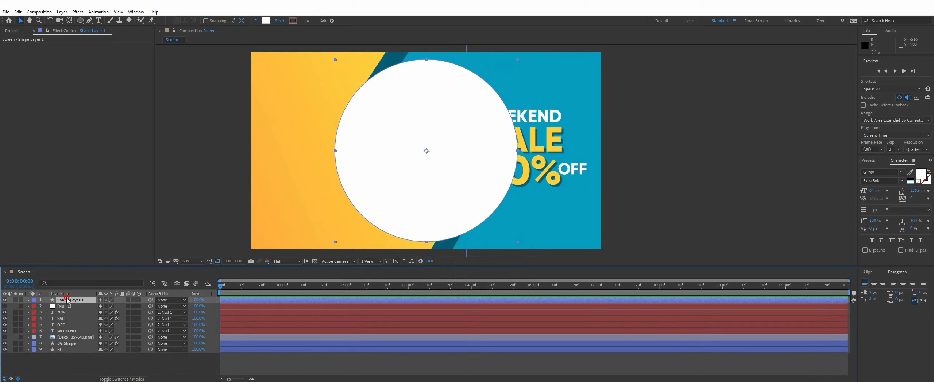
key("Return")
type("BG Grids")
key("Return")
Apply the CC Grid Wipe effect to the BG Grids layer and raise its Completion until the circle breaks into small diamonds
key("ctrl+5")
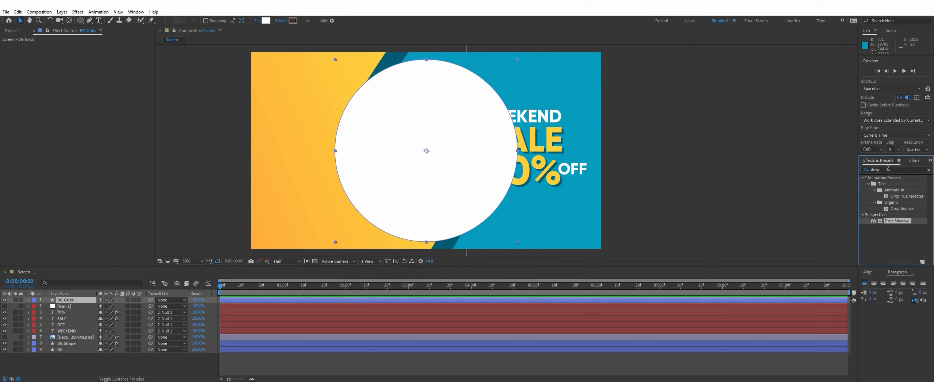
type("grid")
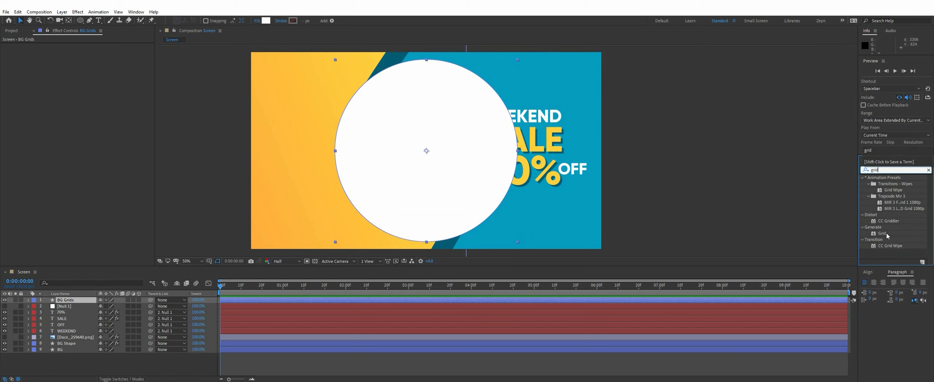
double_click(890, 246)
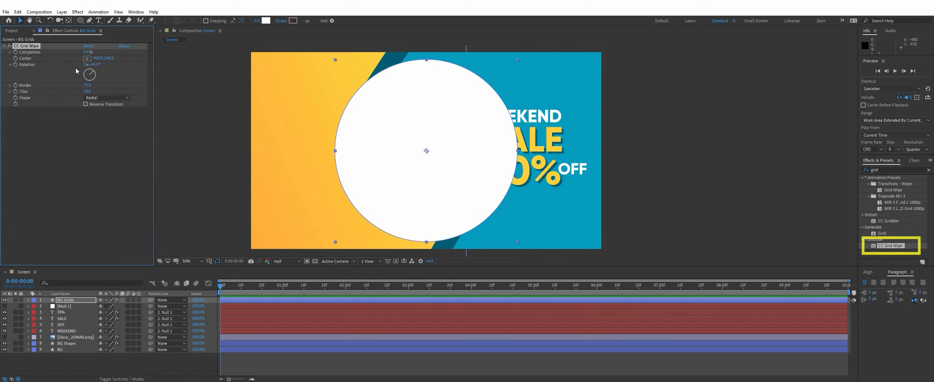
left_click_drag(88, 54, 105, 53)
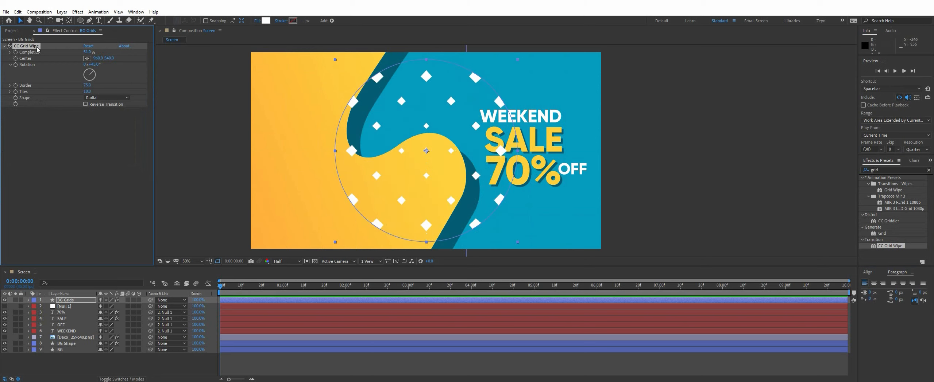
left_click_drag(449, 167, 421, 152)
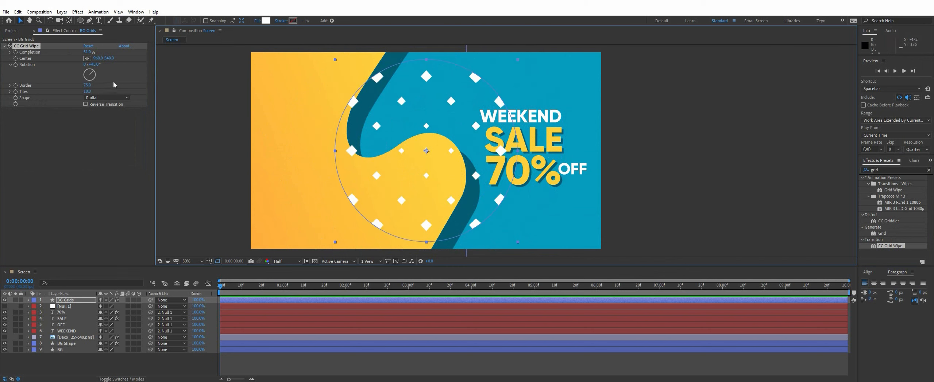
left_click_drag(87, 53, 93, 53)
left_click_drag(88, 85, 70, 85)
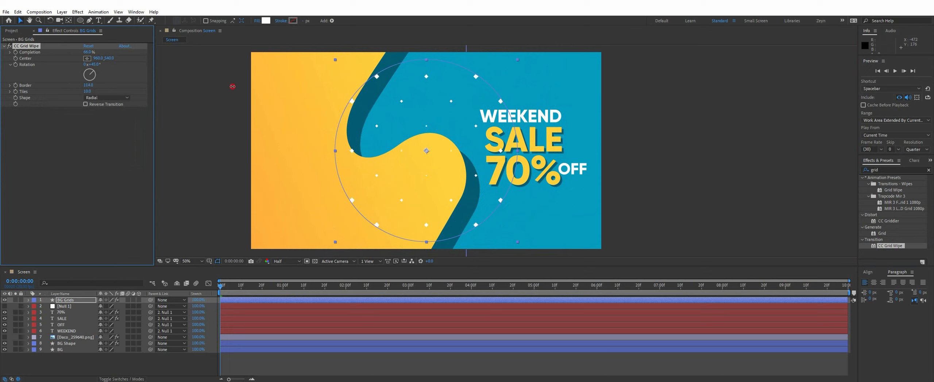
left_click_drag(586, 89, 1, 169)
key("ctrl+z")
Move the BG Grids circle partly past the composition's left edge and adjust its grid wipe to about 76% completion and 10.1 tiles
left_click_drag(87, 92, 86, 92)
left_click_drag(438, 177, 317, 177)
left_click_drag(88, 52, 90, 52)
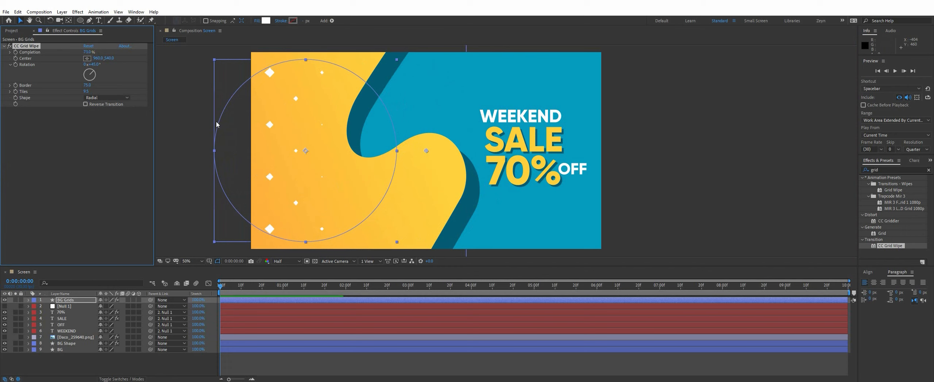
left_click_drag(346, 196, 335, 195)
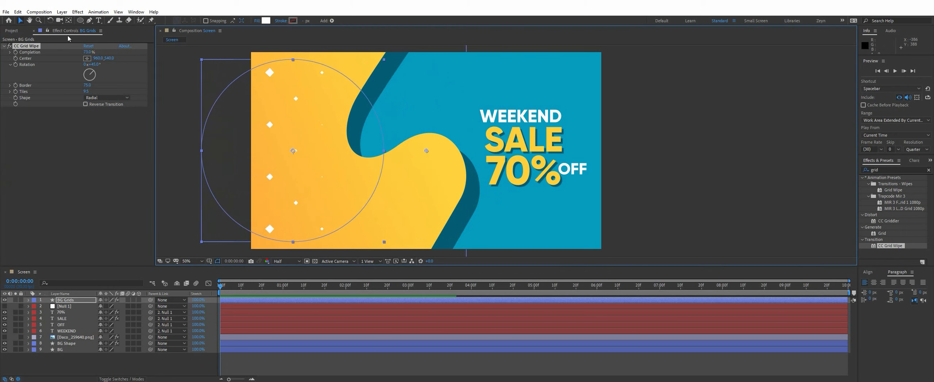
left_click_drag(88, 53, 87, 54)
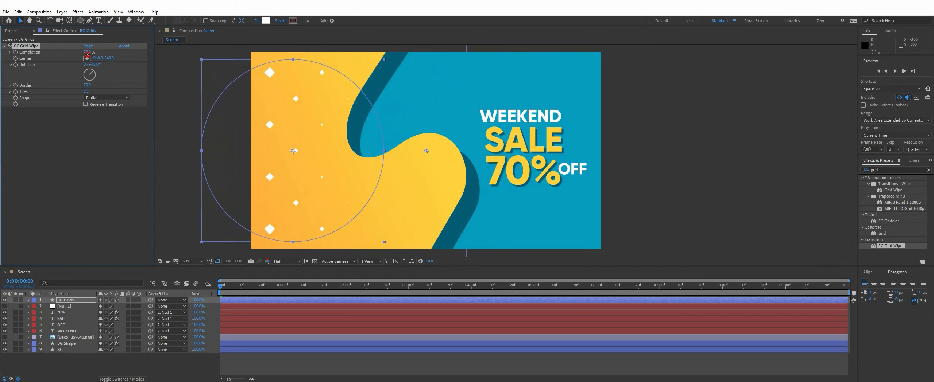
left_click_drag(88, 91, 90, 91)
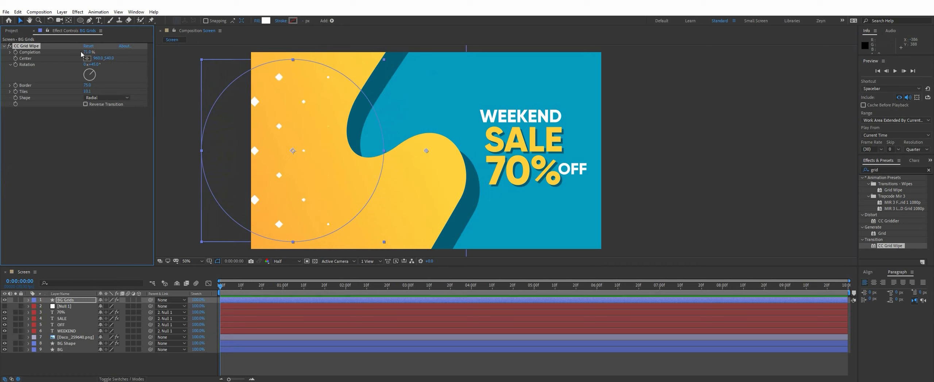
left_click_drag(86, 52, 91, 52)
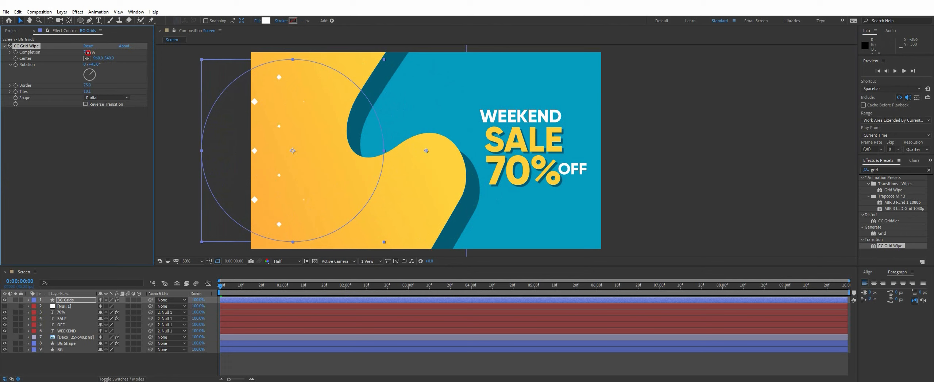
Duplicate the BG Grids layer, move the copy over the blue side, and adjust its grid wipe tiles and completion for smaller diamonds
key("ctrl+d")
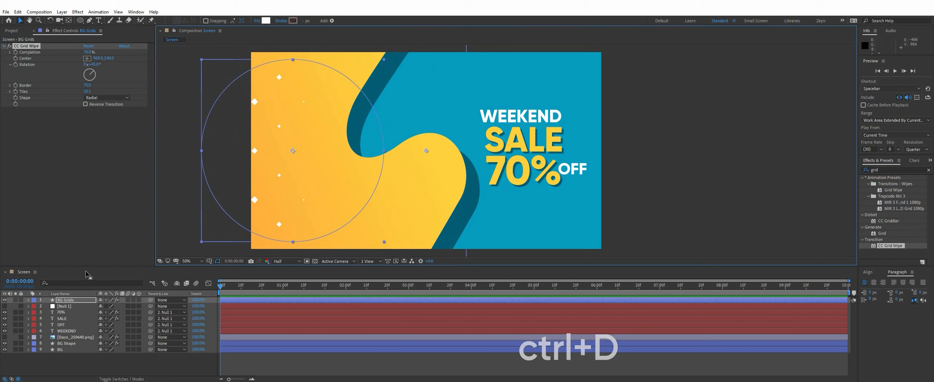
left_click_drag(332, 177, 554, 182)
mouse_move(87, 91)
left_mouse_down()
mouse_move(78, 92)
mouse_move(93, 88)
left_mouse_up()
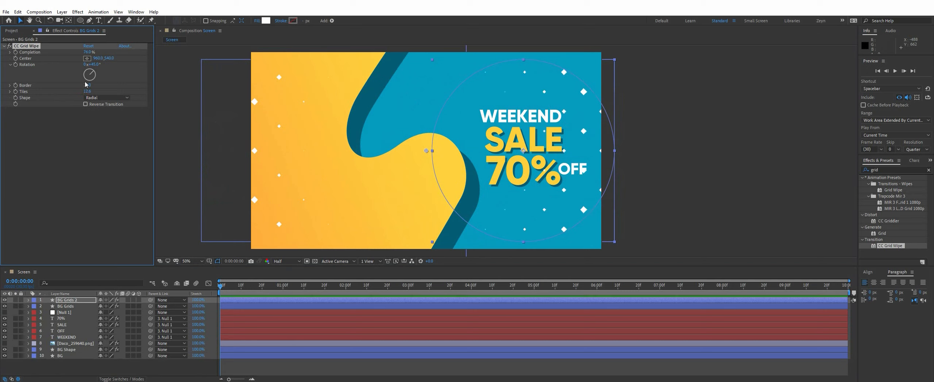
left_click_drag(88, 56, 93, 51)
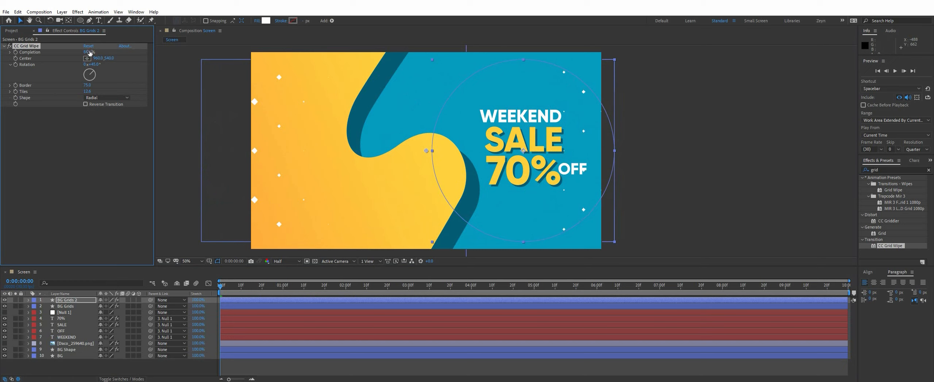
Scale the BG Grids 2 layer to 111%, reduce its grid wipe tiles slightly, and shift it a little left in the composition
key("s")
left_click_drag(116, 306, 124, 304)
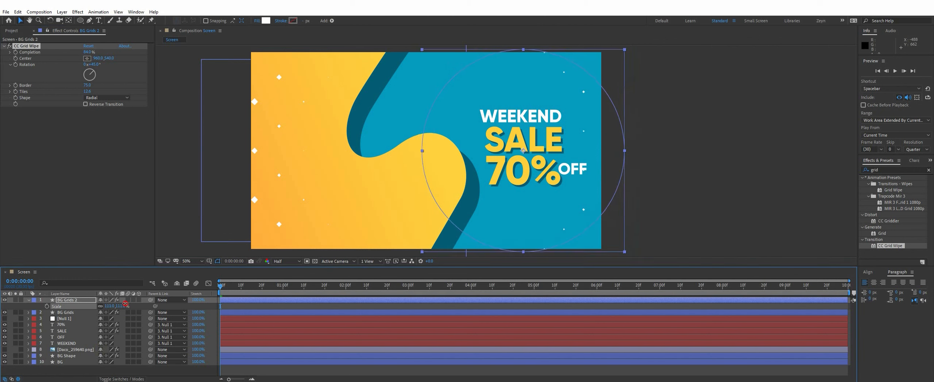
left_click_drag(88, 92, 85, 92)
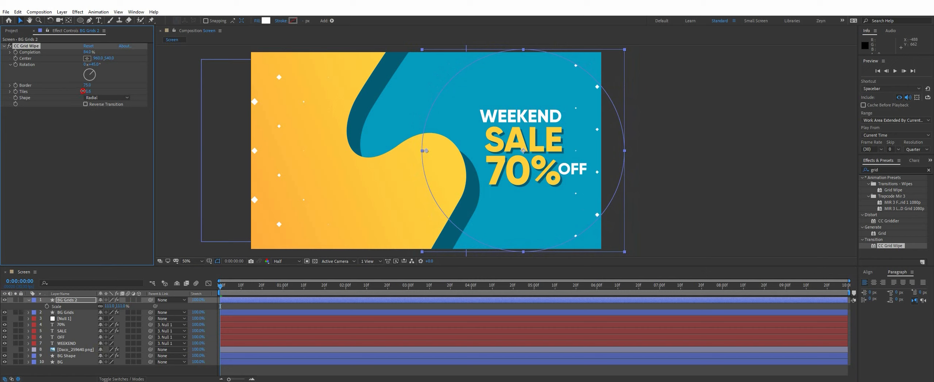
left_click_drag(564, 150, 550, 150)
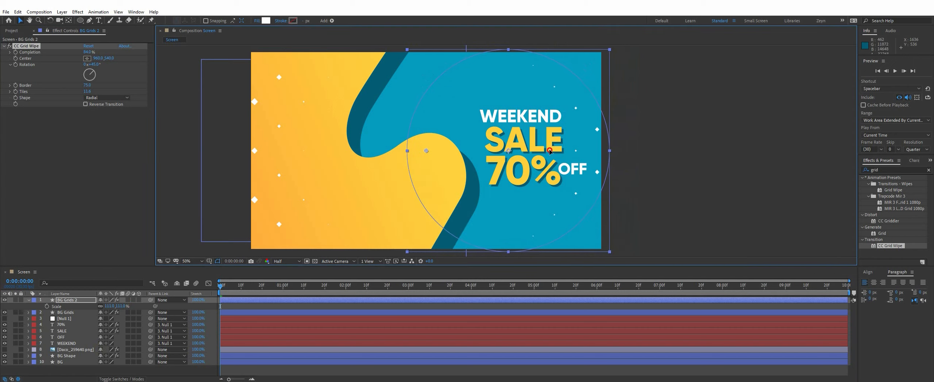
left_click(765, 184)
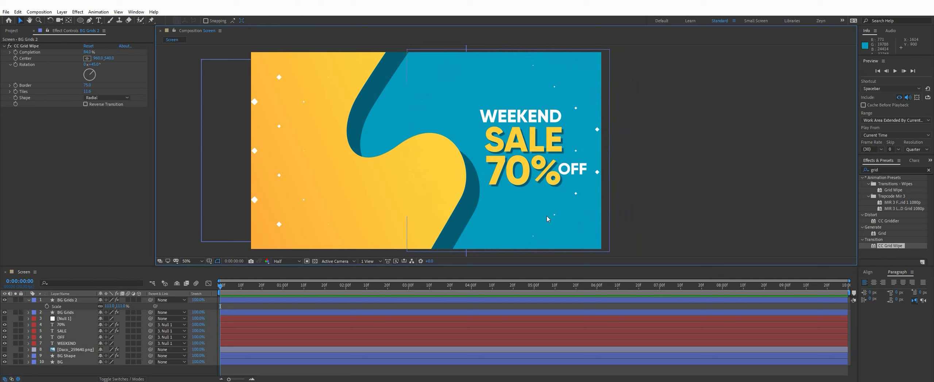
Move both BG Grids layers directly above the BG Shape layer in the layer stack
left_click(28, 301)
left_click(65, 306)
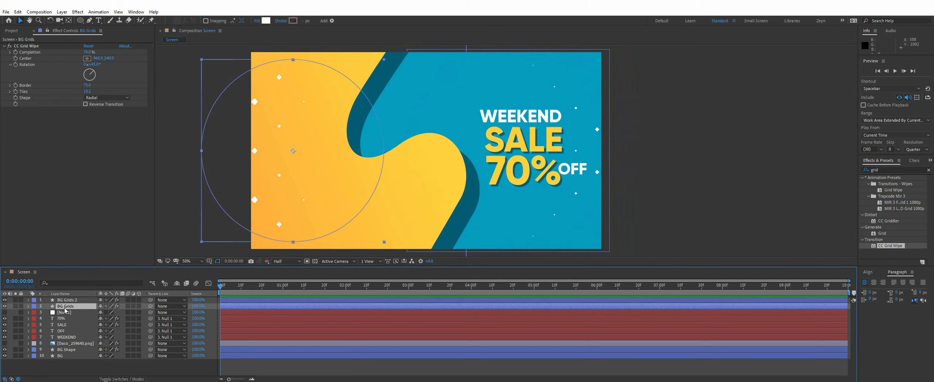
left_click(67, 300, "ctrl")
left_click_drag(67, 301, 74, 352)
left_click(78, 364)
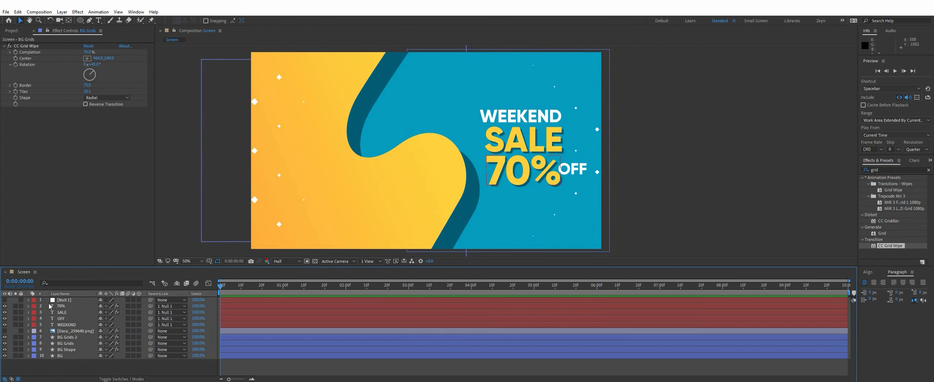
Show the headphone image layer and move it to the top of the layer stack
left_click(4, 331)
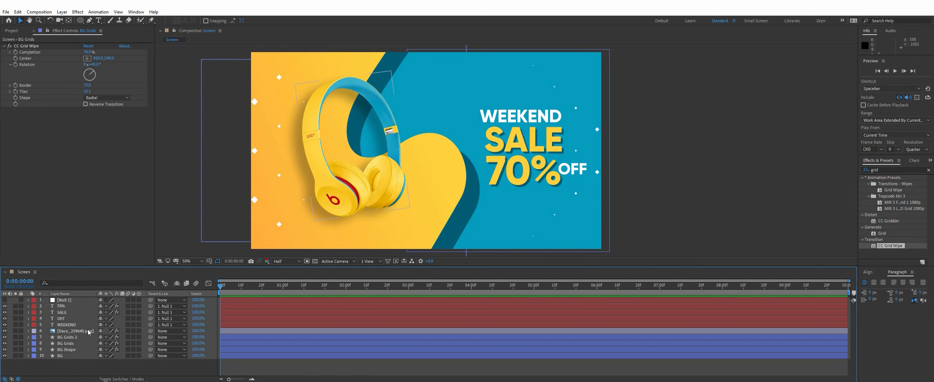
left_click_drag(84, 333, 77, 299)
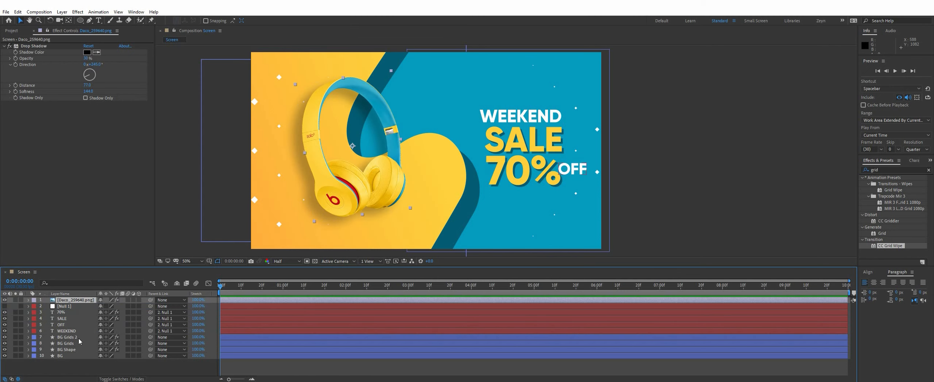
left_click(81, 368)
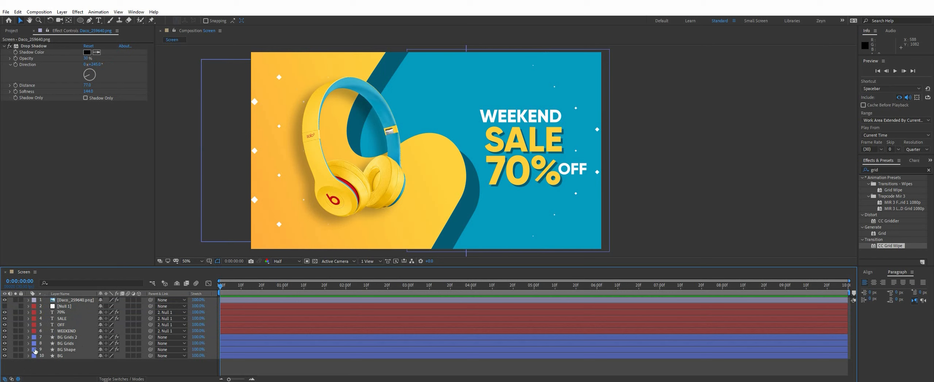
Set the BG Shape layer's opacity to 80% and collapse its properties
left_click(73, 351)
key("t")
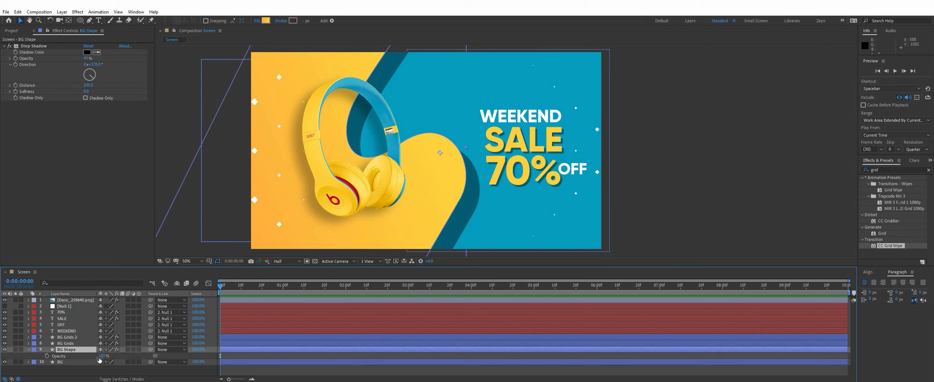
type("80")
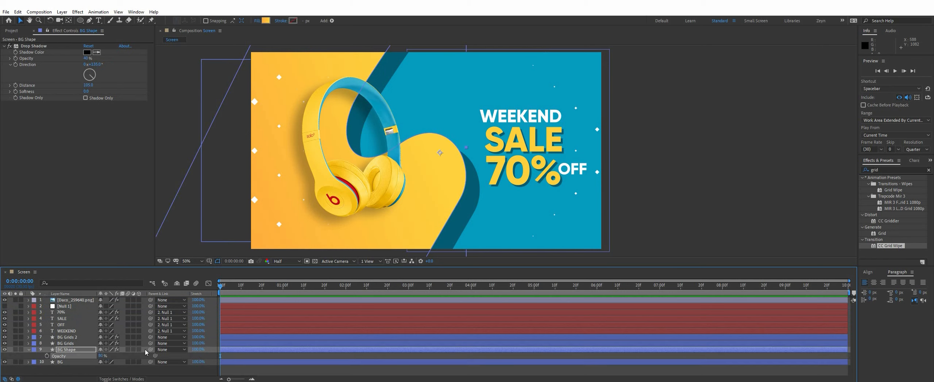
key("Return")
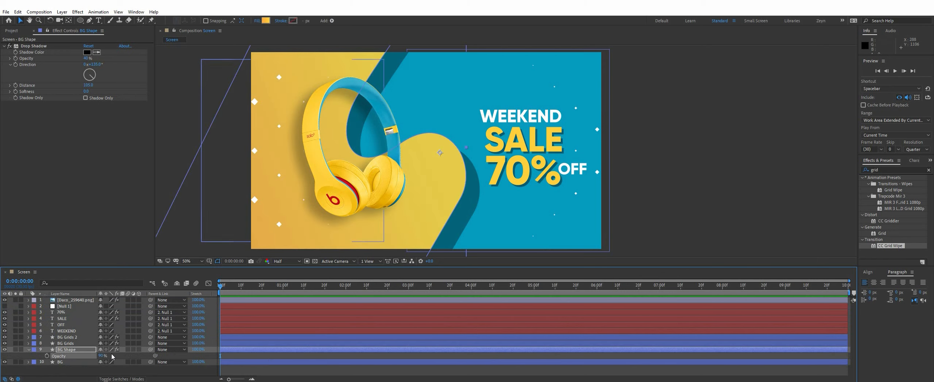
key("Return")
left_click(29, 350)
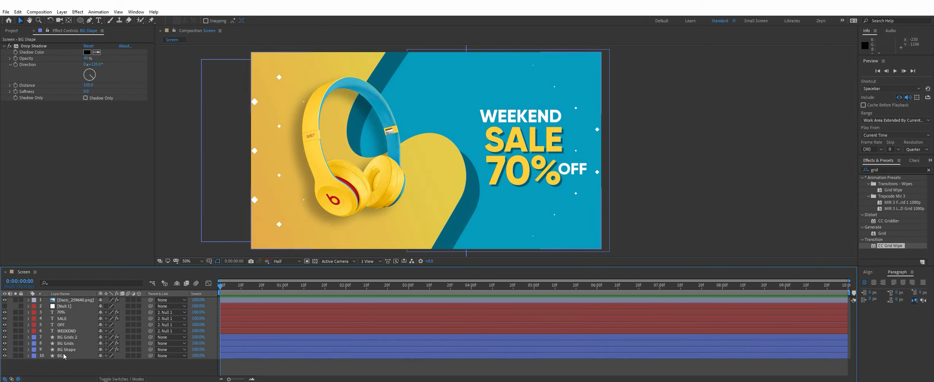
left_click(31, 356)
left_click(31, 362)
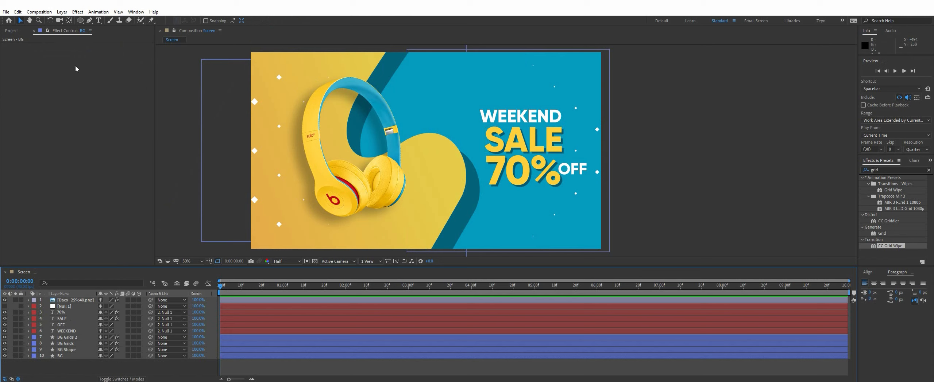
With the Pen tool, draw two parallel diagonal lines on a new shape layer, rising from below the frame to the right of and beneath the headphones
left_click(89, 20)
left_click_drag(410, 242, 457, 162)
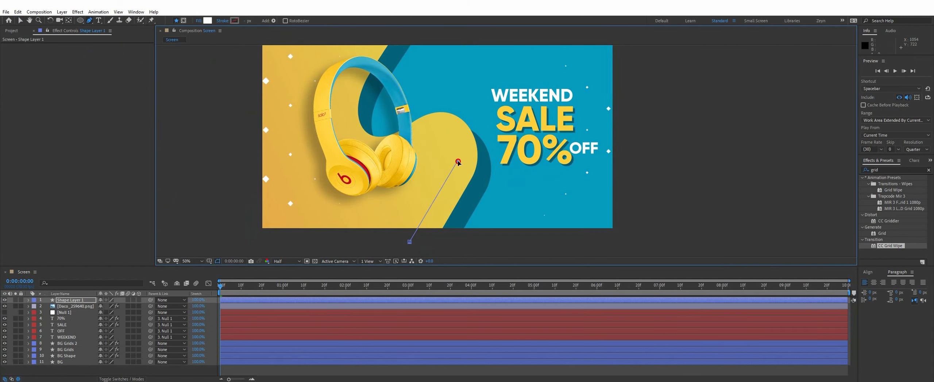
left_click(375, 191)
key("ctrl+z")
left_click(74, 301)
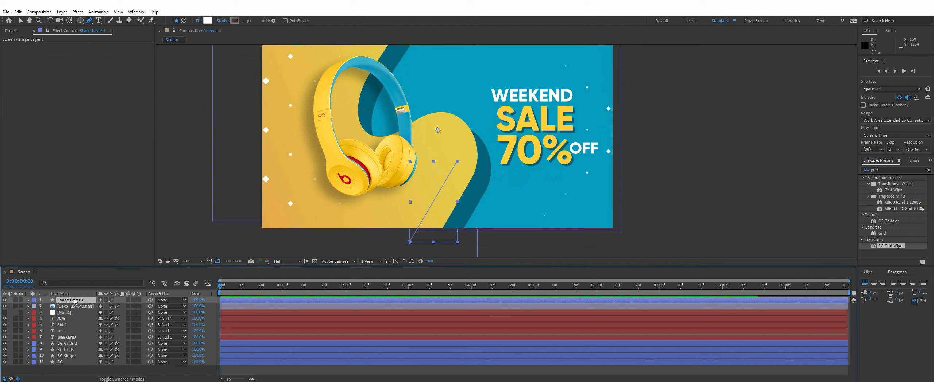
left_click(404, 187)
left_click(360, 256)
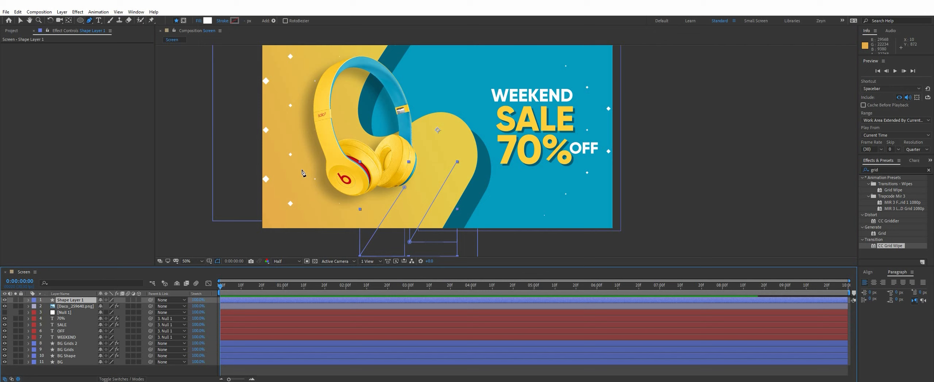
Add three more parallel diagonal lines to the same shape layer, along the headphones' upper left, middle and lower left
left_click(351, 119)
left_click(310, 171)
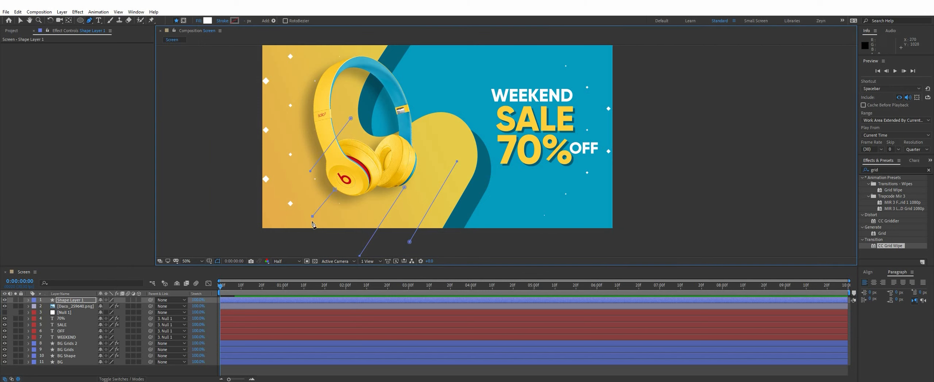
left_click_drag(338, 52, 369, 78)
left_click(369, 77)
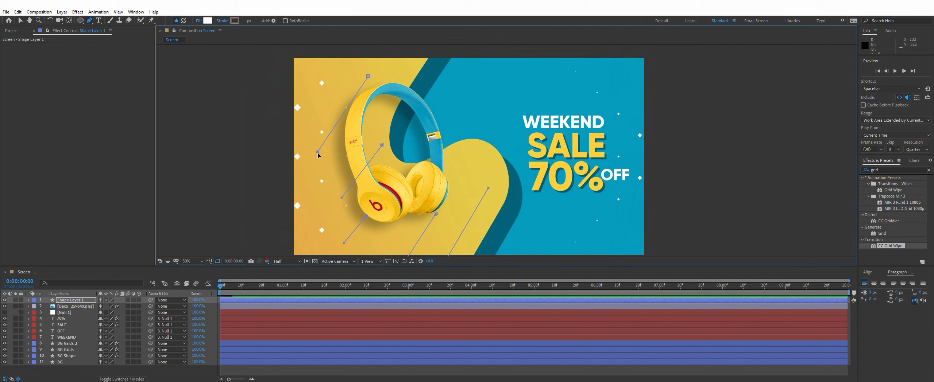
left_click(317, 151)
left_click(343, 203)
key("ctrl+z")
left_click_drag(342, 198, 343, 200)
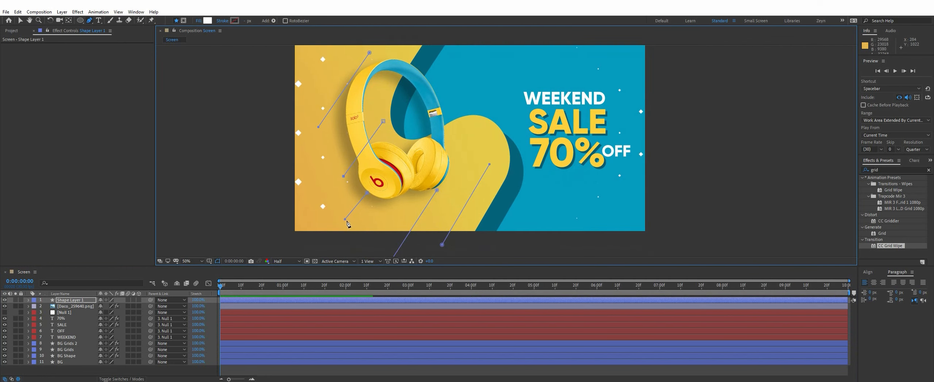
scroll(349, 224, "up", 2)
key("v")
Give the diagonal lines on Shape Layer 1 a white stroke a few pixels wide
scroll(505, 149, "down", 1)
left_click_drag(502, 148, 444, 199)
left_click_drag(532, 140, 496, 163)
scroll(497, 163, "down", 1)
scroll(536, 167, "up", 1)
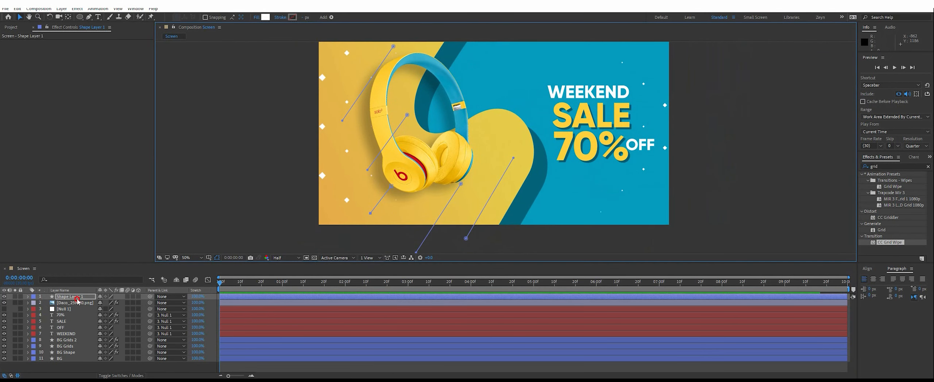
left_click(77, 299)
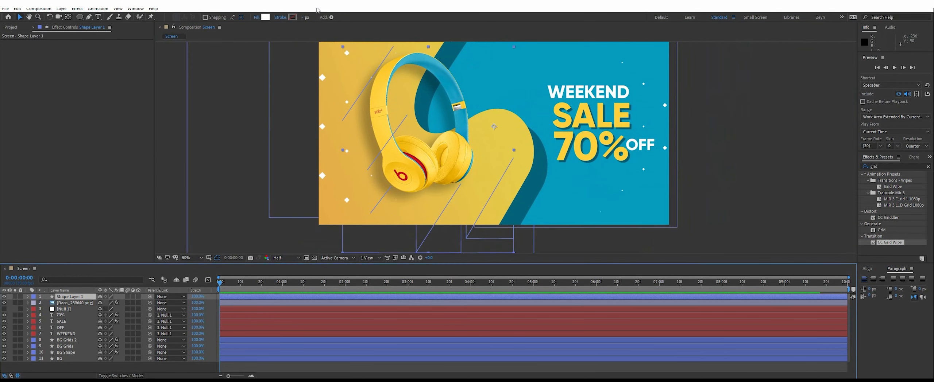
left_click(281, 18)
left_click(749, 174)
left_click_drag(306, 18, 308, 18)
Add a shared Stroke to the contents of Shape Layer 1, below its five line shapes
left_click(27, 297)
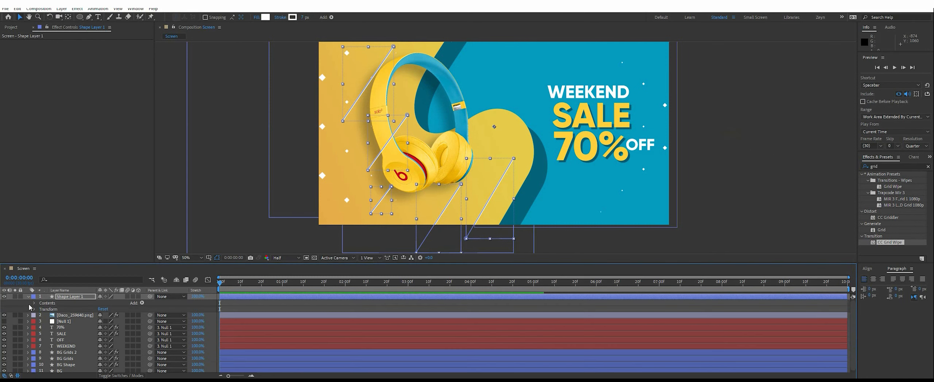
left_click(34, 304)
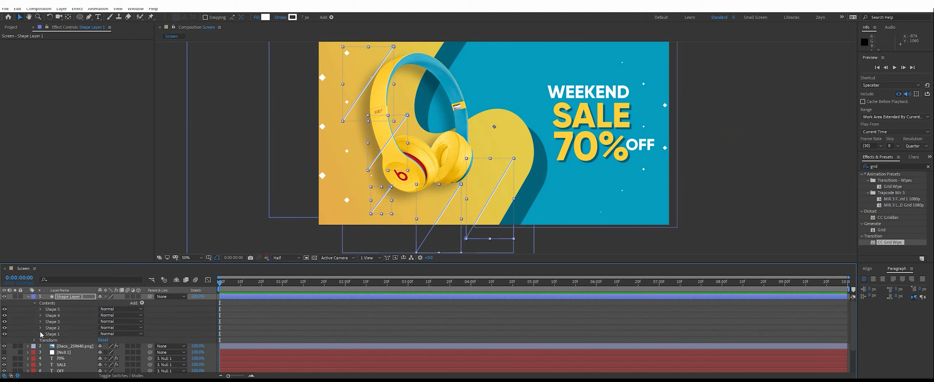
left_click(97, 304)
left_click(142, 304)
left_click(171, 203)
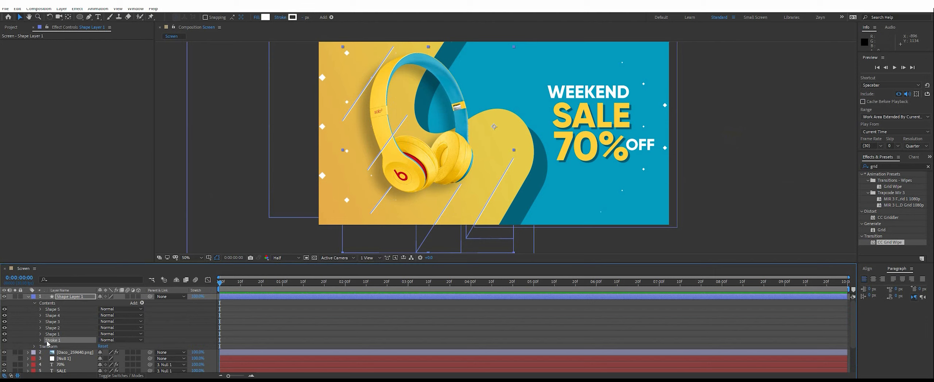
Set the added stroke's line cap to Round Cap and thicken the diagonal lines to about 12 px
left_click(40, 340)
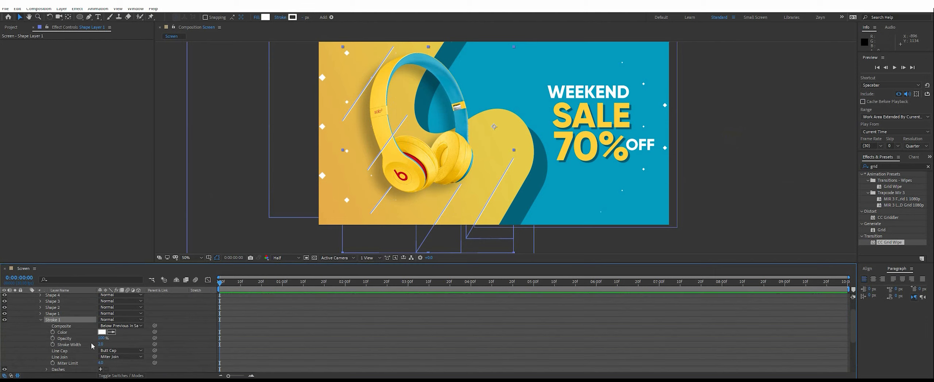
left_click(119, 351)
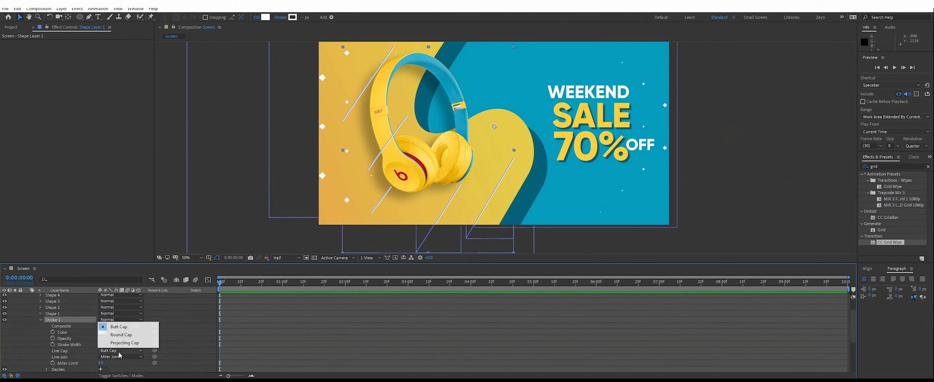
left_click(121, 335)
key("period")
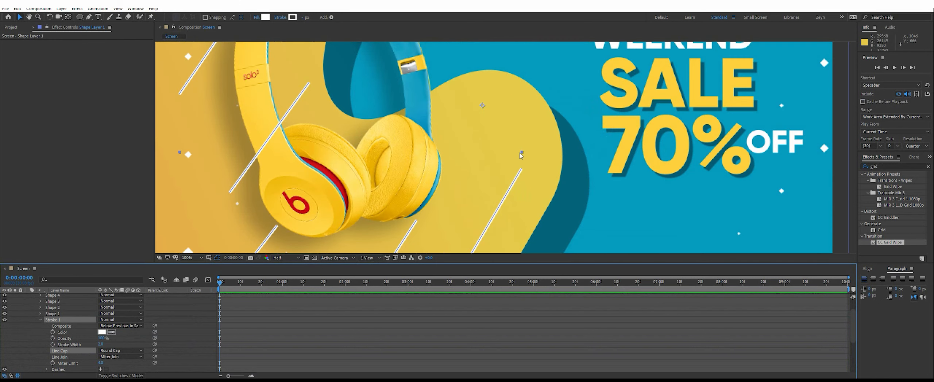
left_click_drag(301, 20, 305, 18)
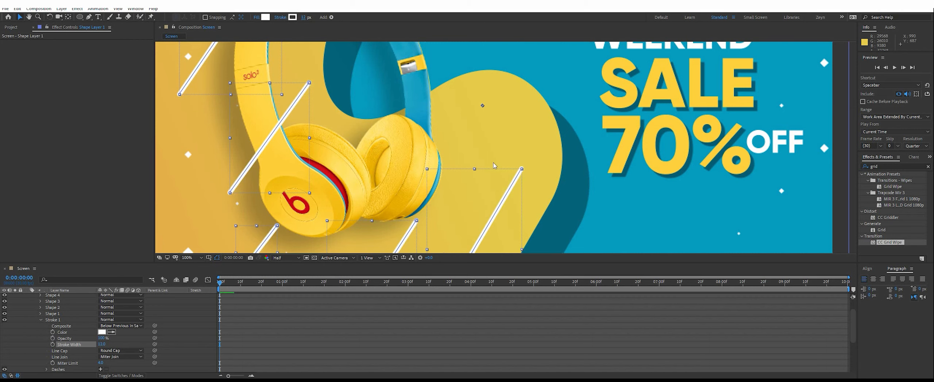
scroll(379, 175, "down", 3)
left_click(176, 325)
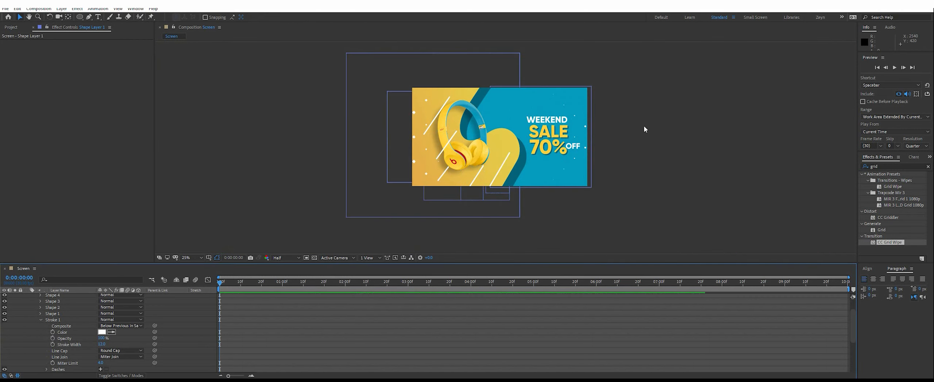
scroll(40, 311, "up", 2)
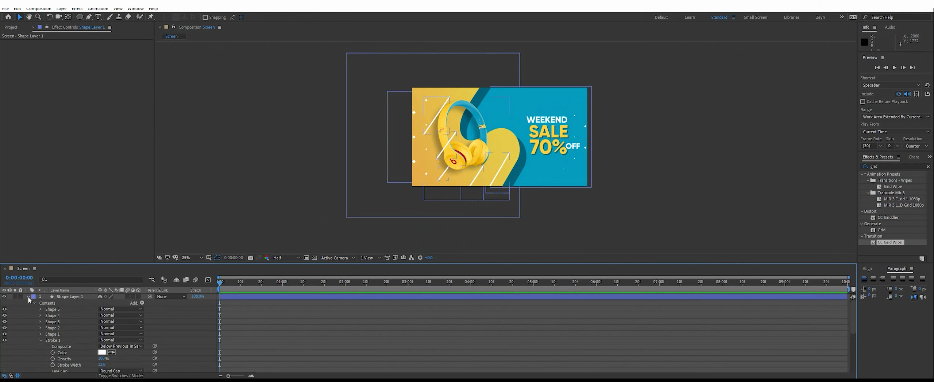
Collapse Shape Layer 1 and move it between the BG Grids and BG Shape layers in the layer stack
left_click(29, 297)
left_click_drag(70, 297, 76, 344)
key("period")
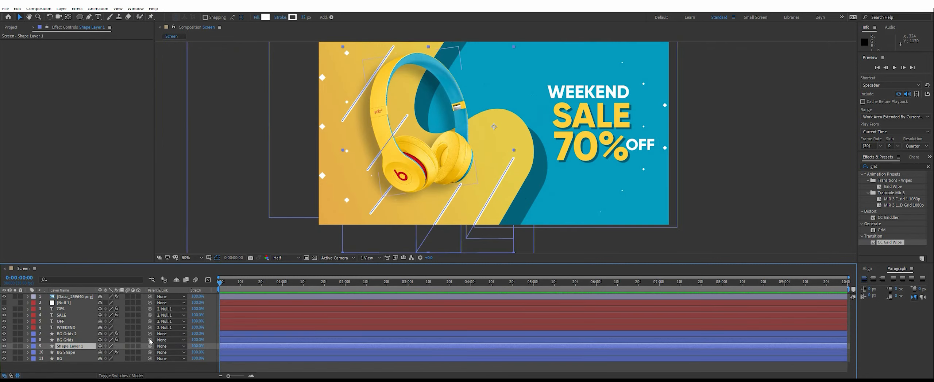
left_click(89, 371)
left_click_drag(551, 161, 508, 174)
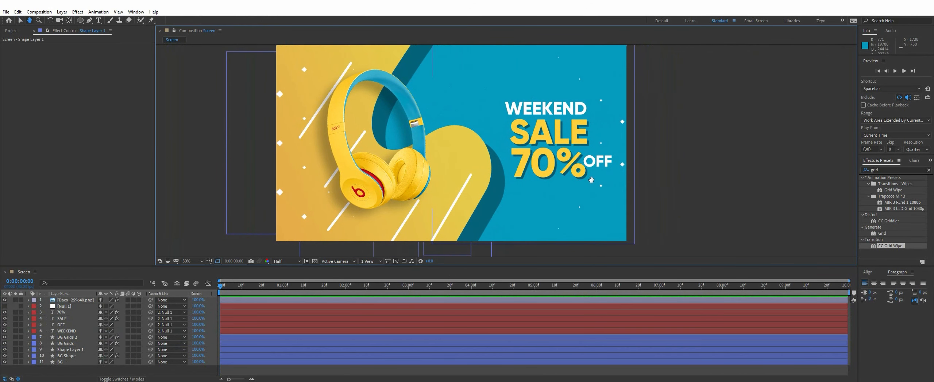
Reduce the stroke width of the diagonal lines on Shape Layer 1 to 1 px and collapse the layer's properties
left_click(66, 350)
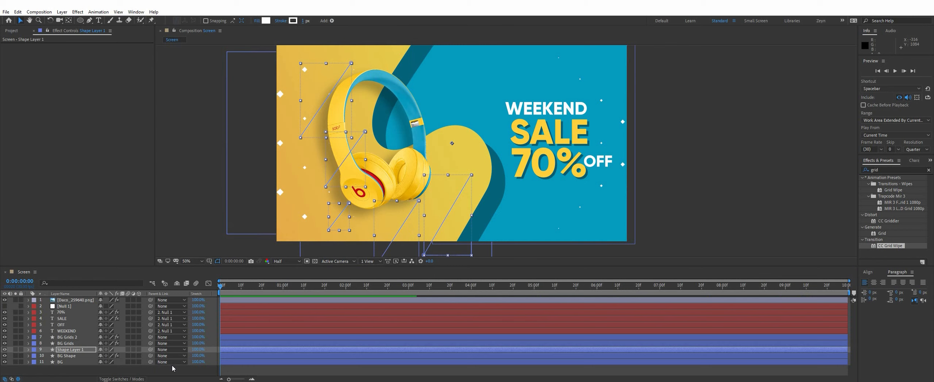
left_click(29, 350)
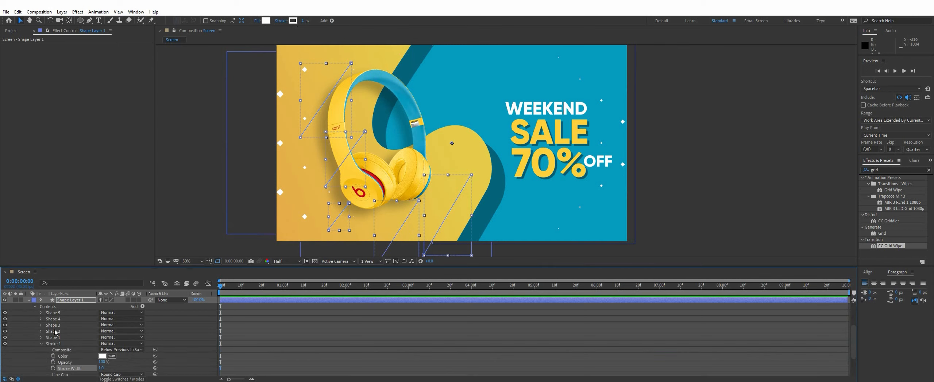
left_click(62, 308)
left_click(90, 21)
left_click(328, 231)
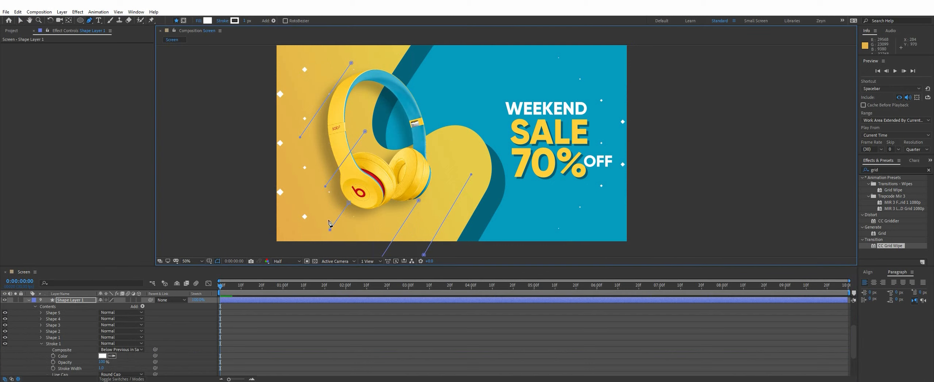
left_click(193, 326)
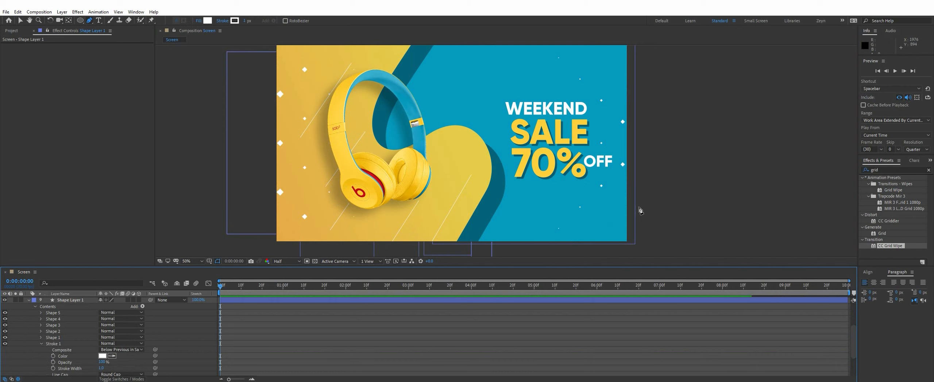
left_click(89, 302)
left_click(29, 300)
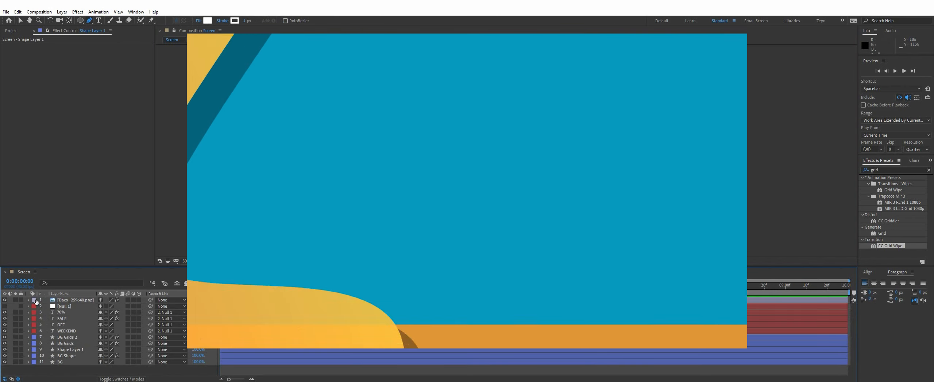